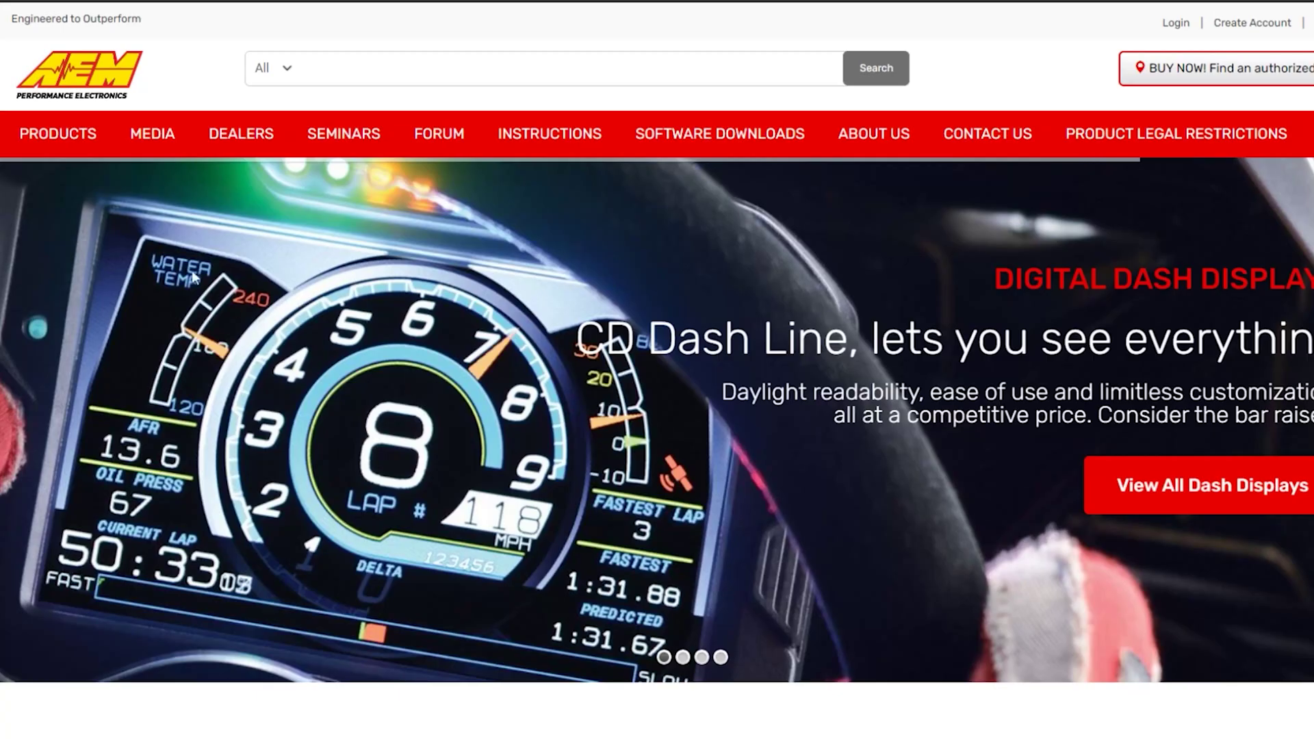
- Start AEM Dash Design on a new untitled setup listing Screen 1, 2, 4, Alarm and Splash
mouse_move(82, 153)
mouse_move(101, 399)
mouse_move(103, 512)
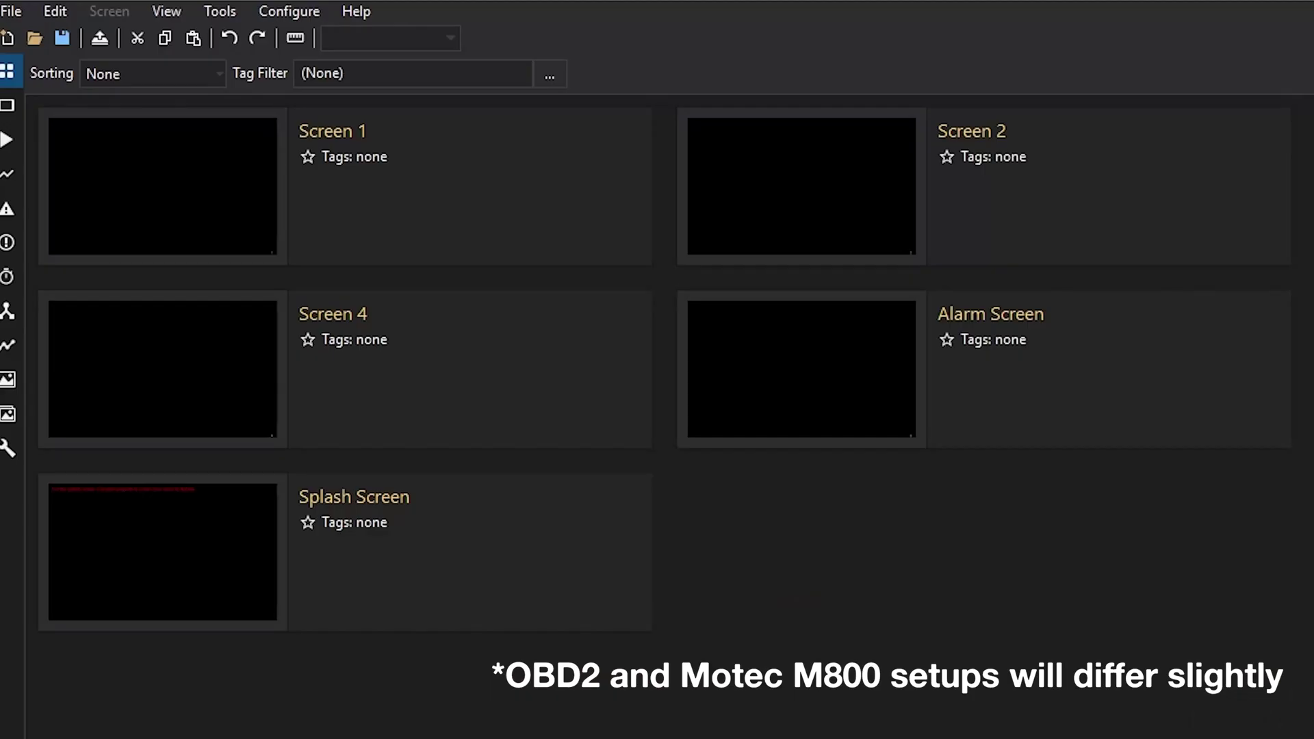
- Search the help for 'haltech' and open the Haltech Platinum Pro ECU topic
left_click(356, 11)
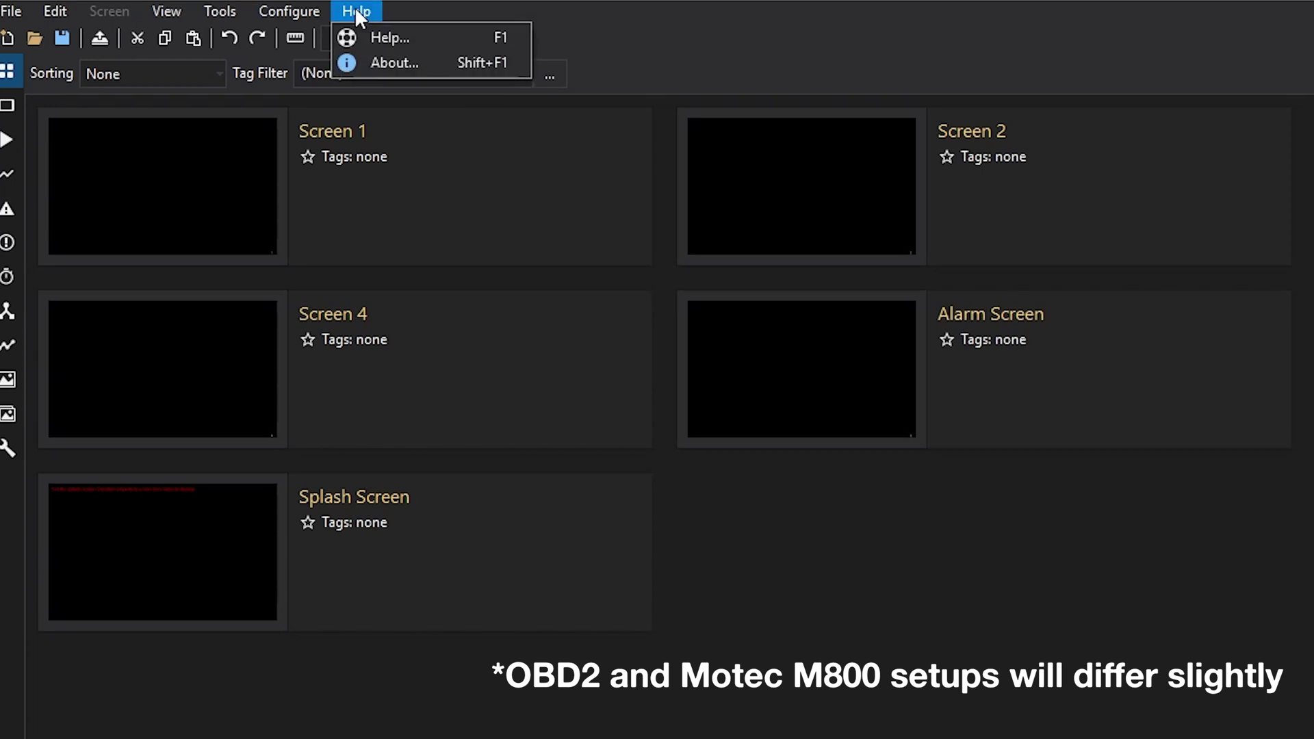
left_click(373, 38)
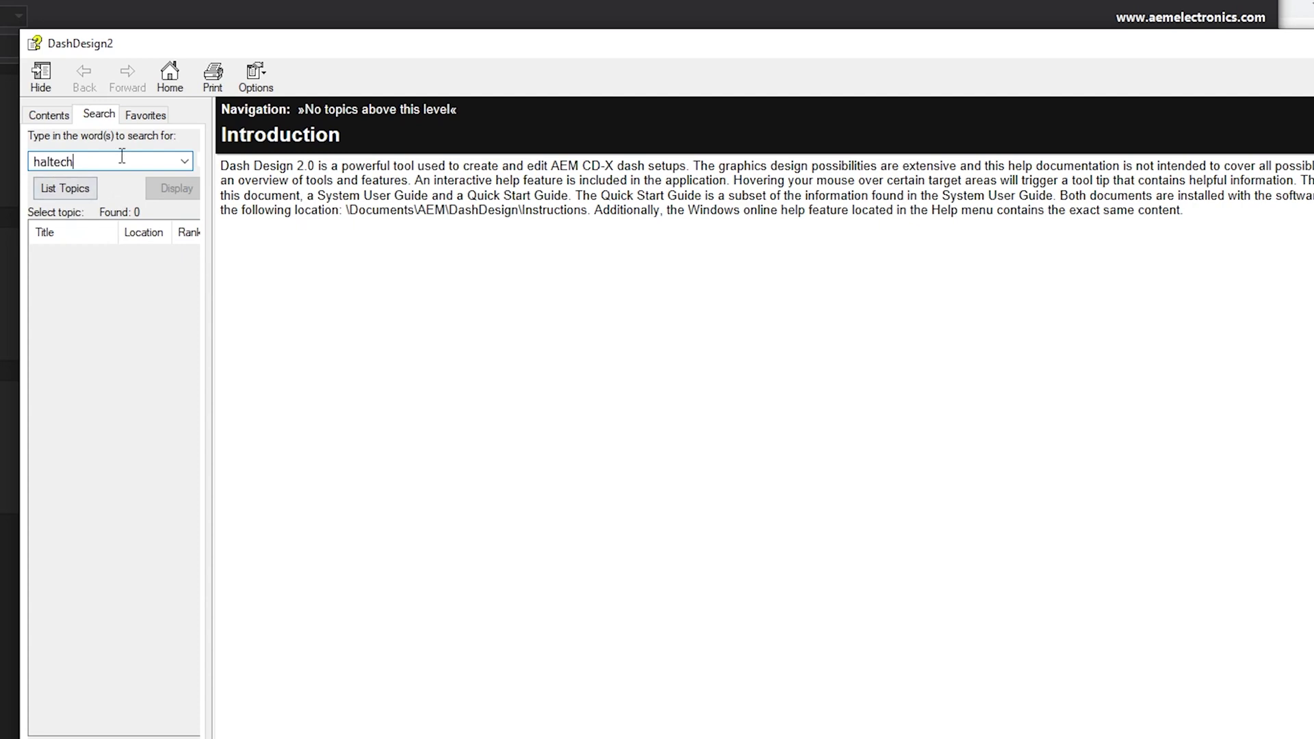
key("Return")
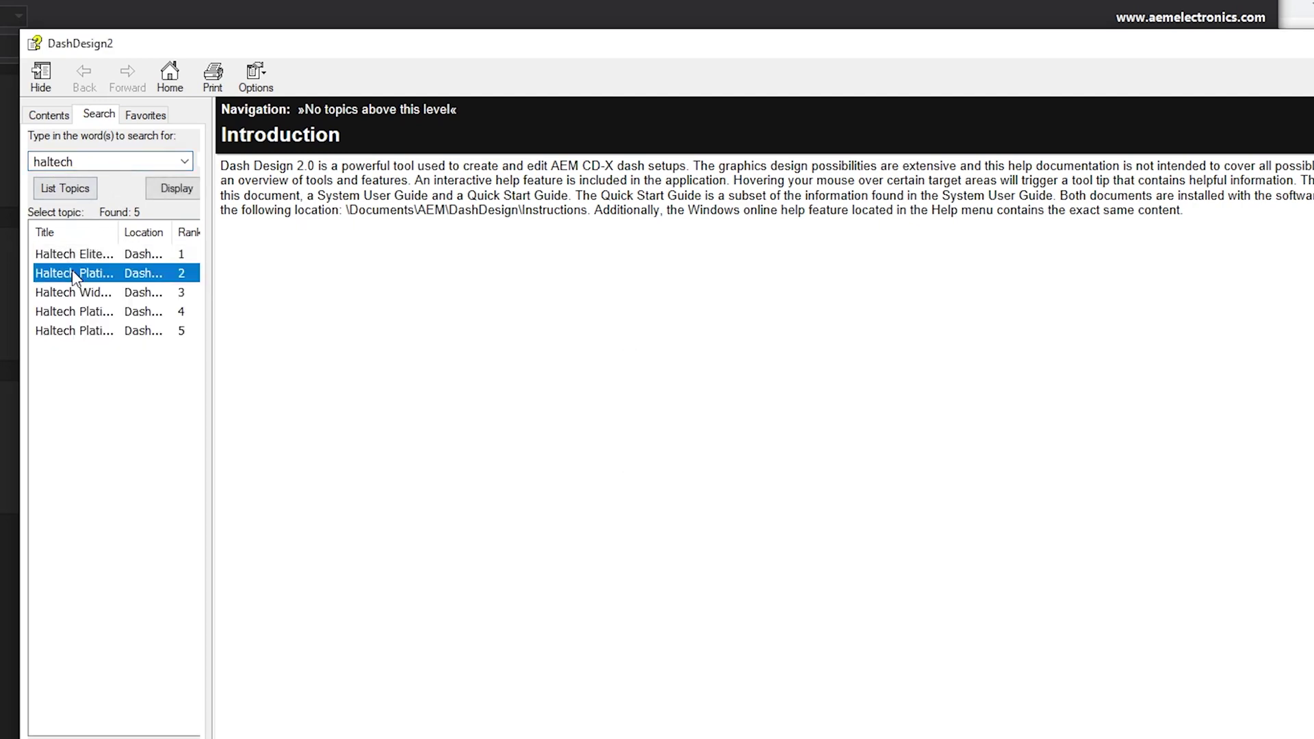
double_click(72, 274)
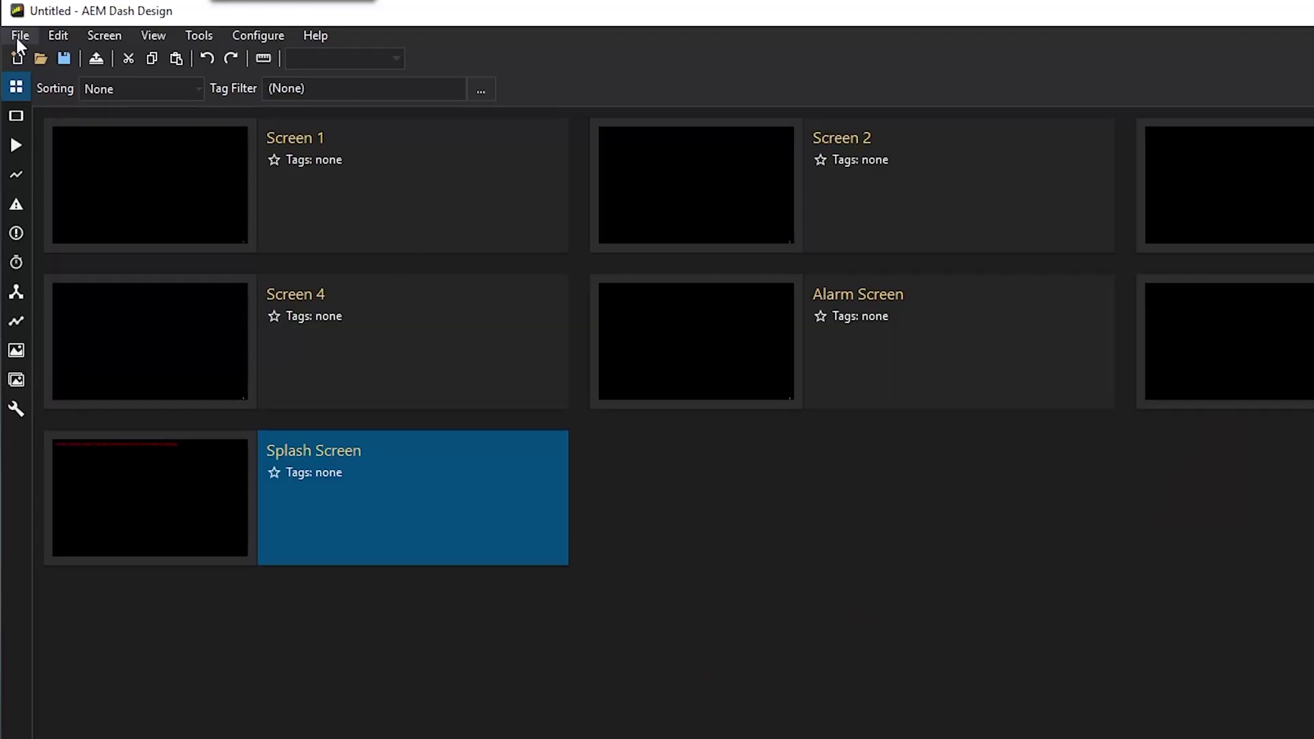
- Browse the setups in Documents > AEM > DashDesign > Setups, checking App Specific, then Generic
left_click(17, 39)
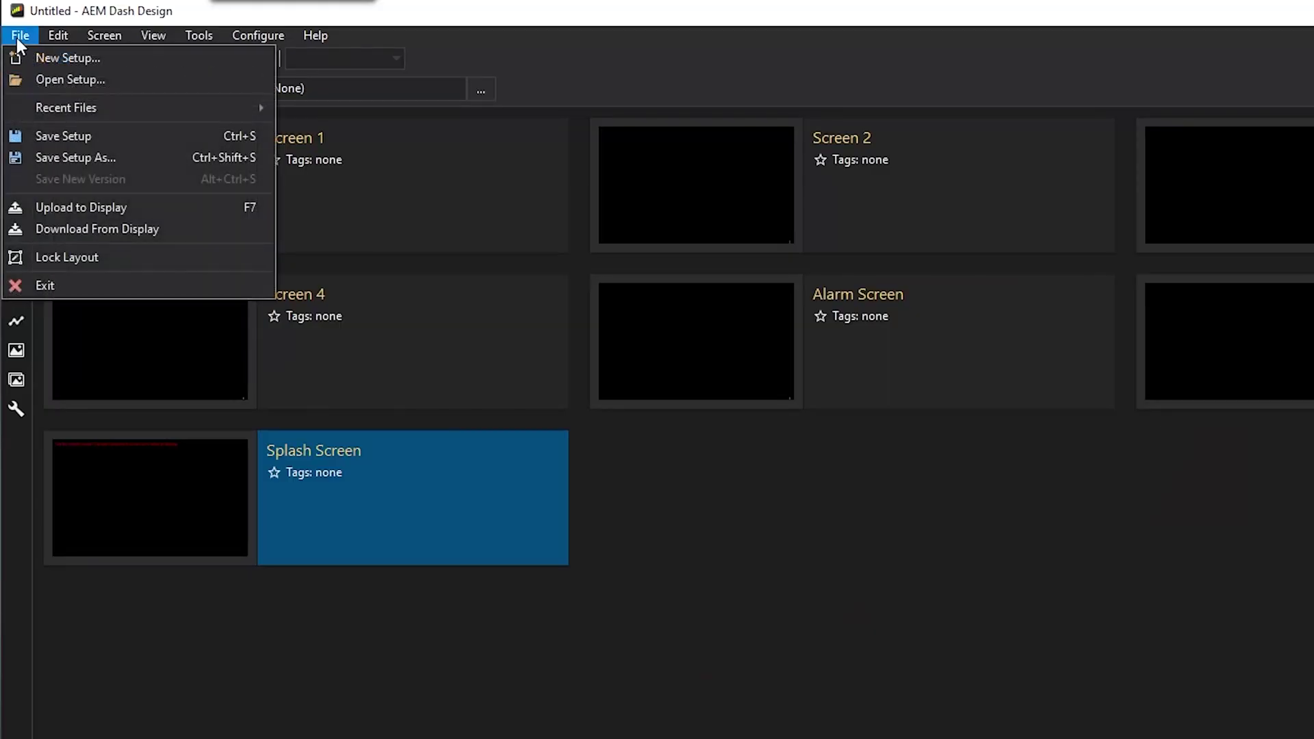
left_click(37, 82)
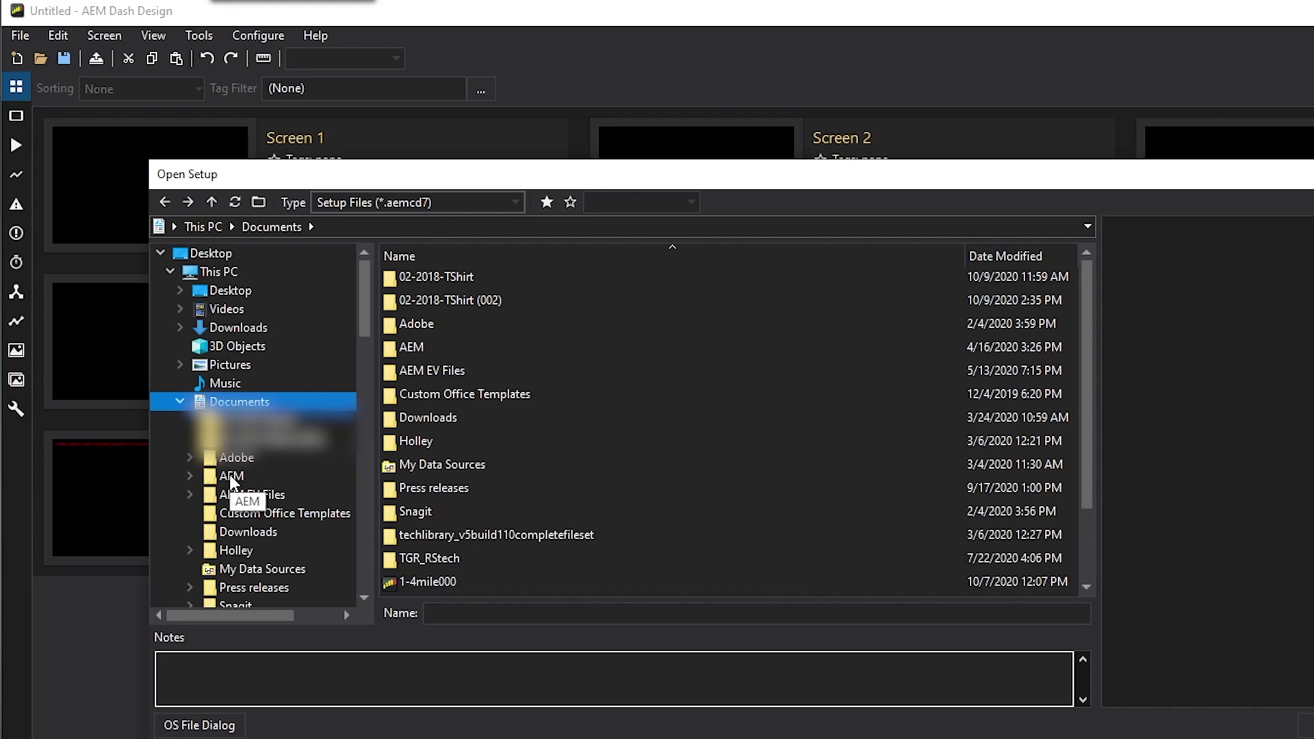
left_click(231, 477)
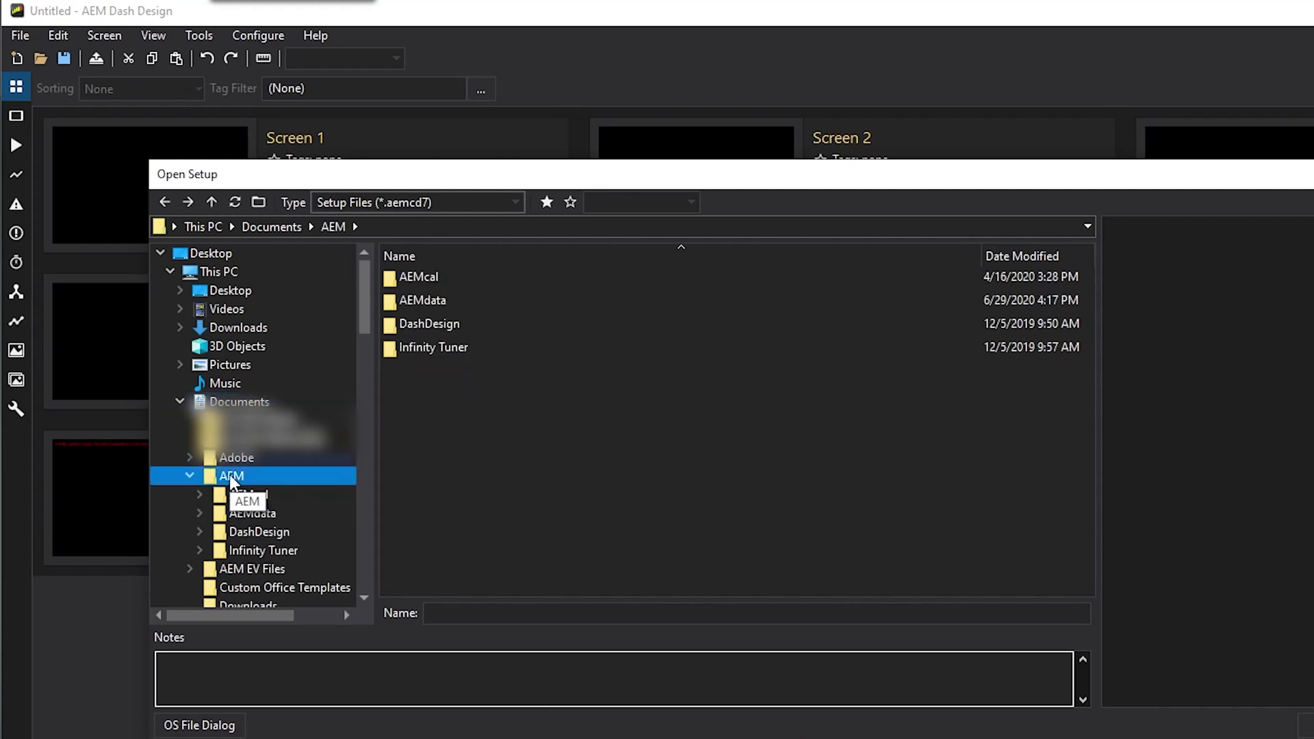
double_click(412, 325)
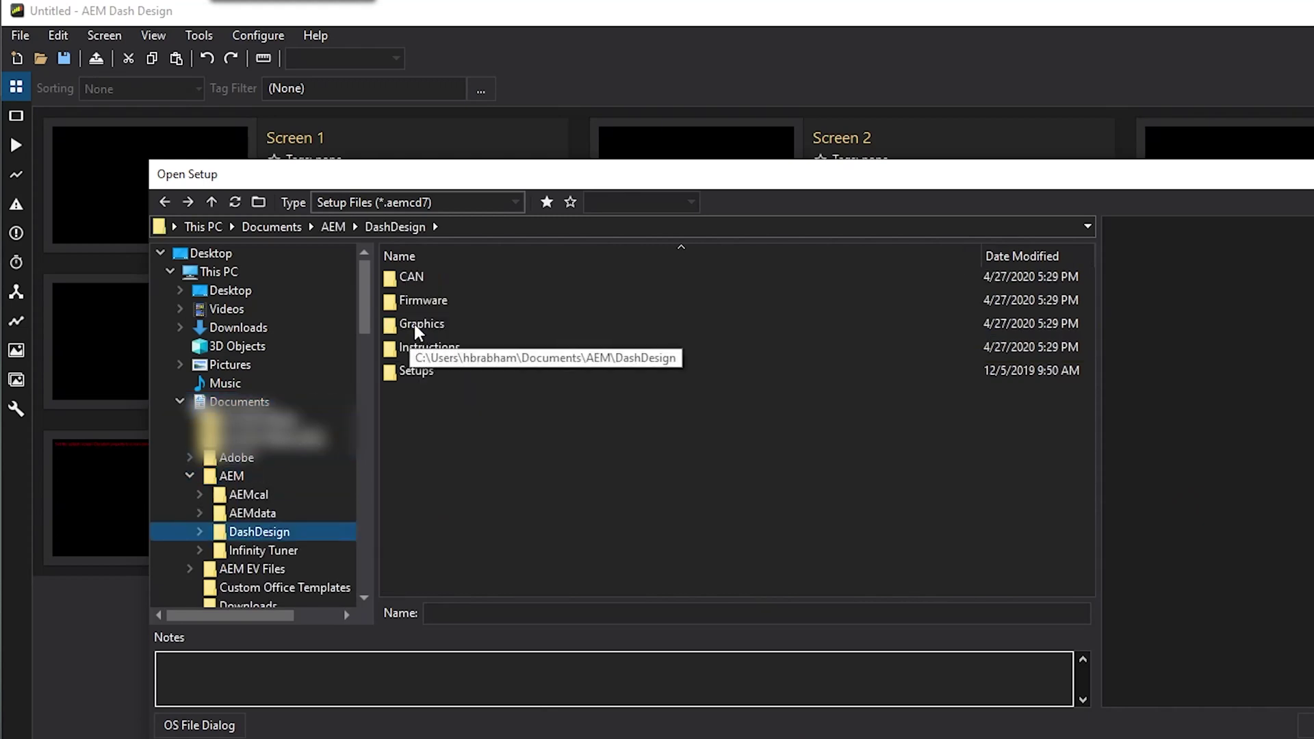
double_click(425, 368)
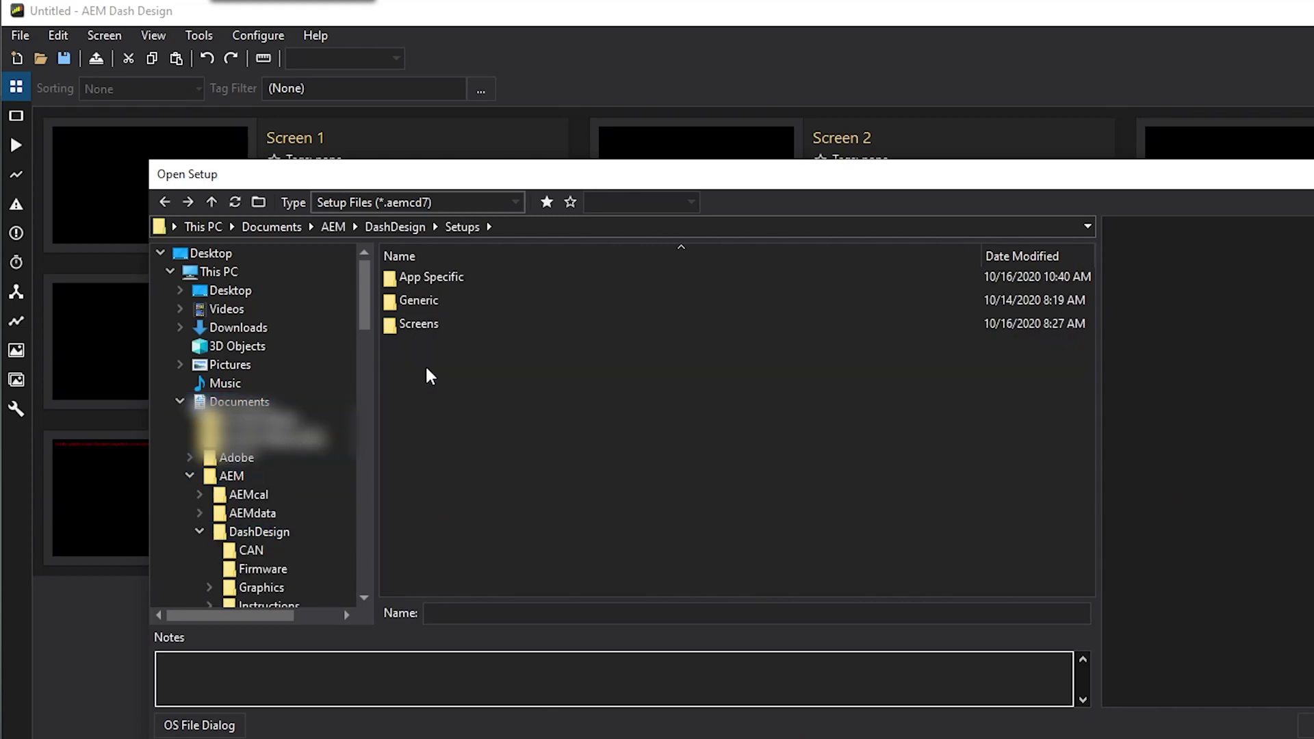
double_click(427, 286)
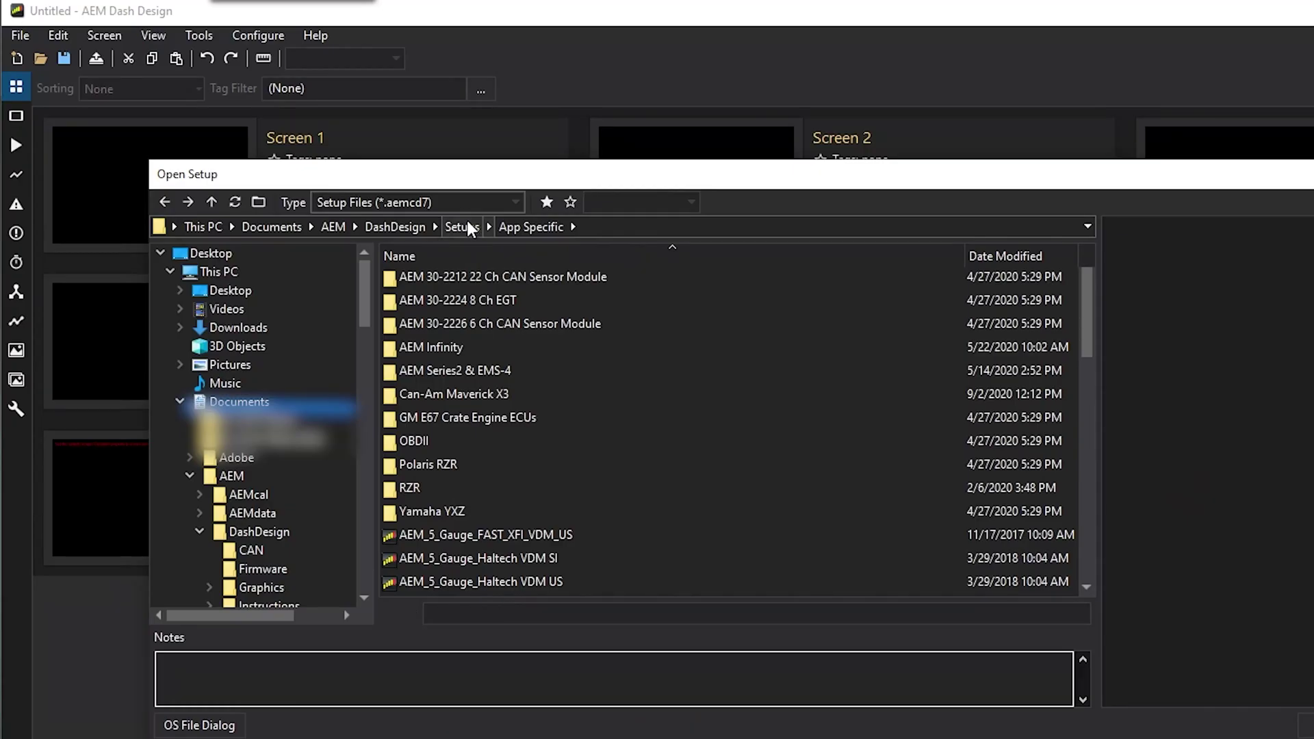
left_click(467, 220)
double_click(438, 303)
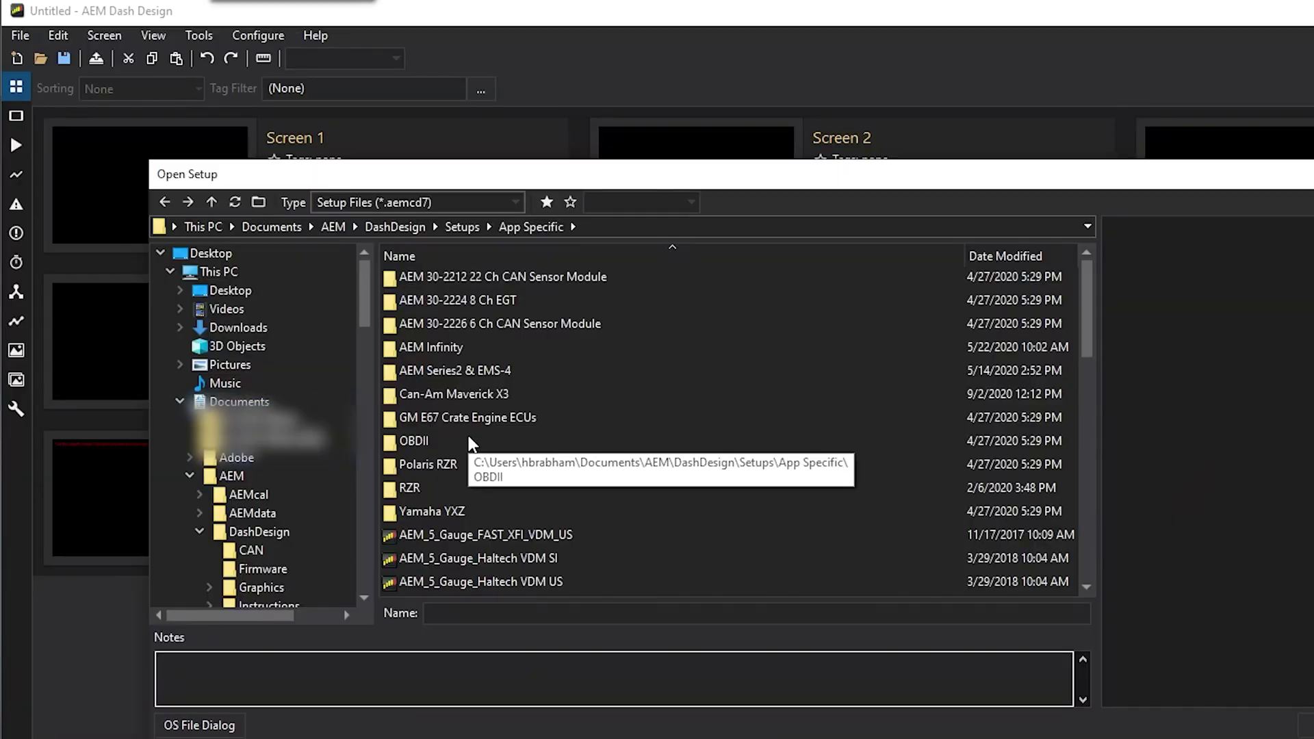
scroll(470, 444, "down", 5)
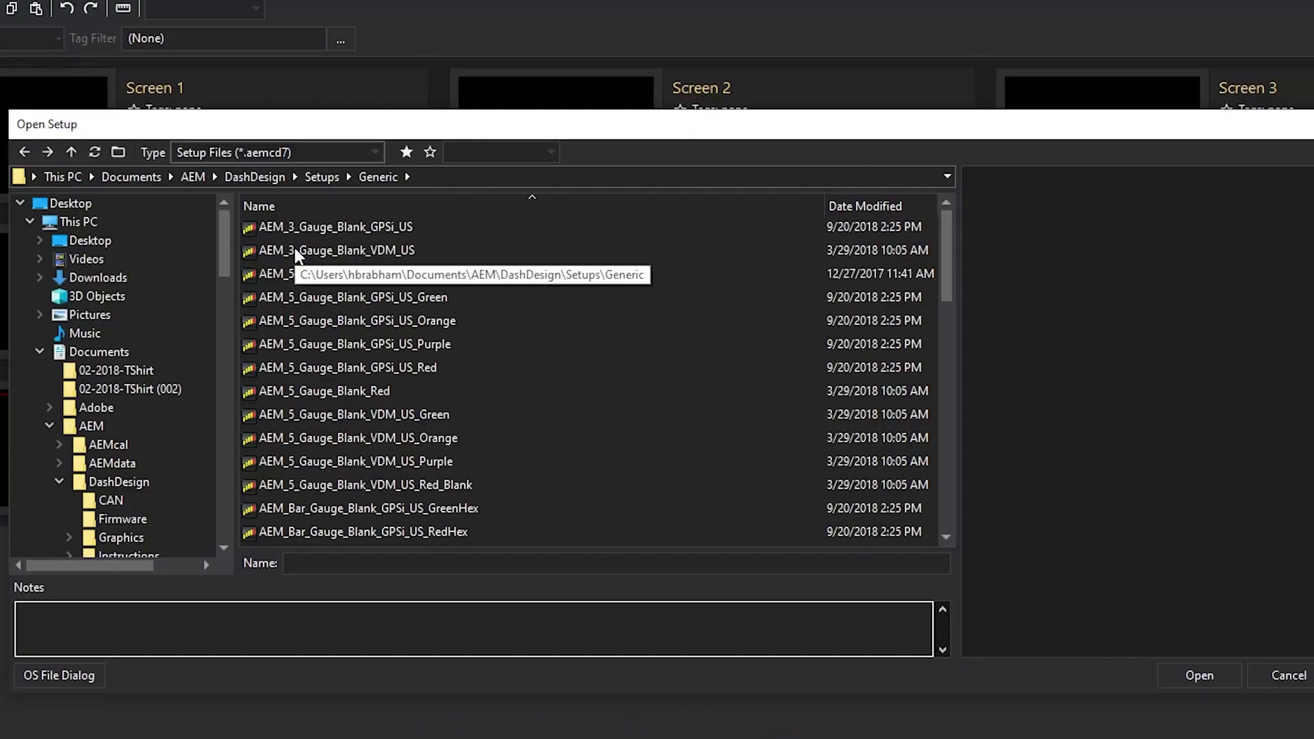
- Load the AEM_3_Gauge_Blank_VDM_US template and view its CAN Receive settings
left_click(294, 250)
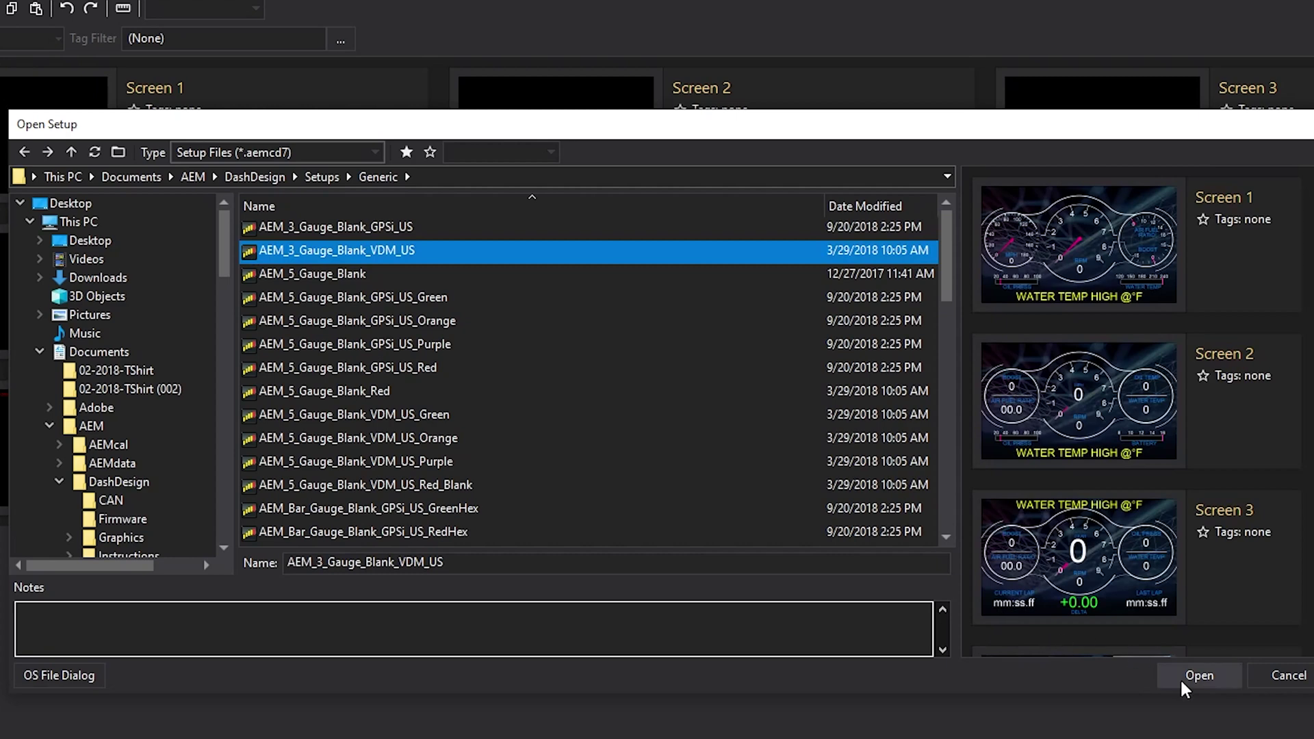
left_click(1183, 678)
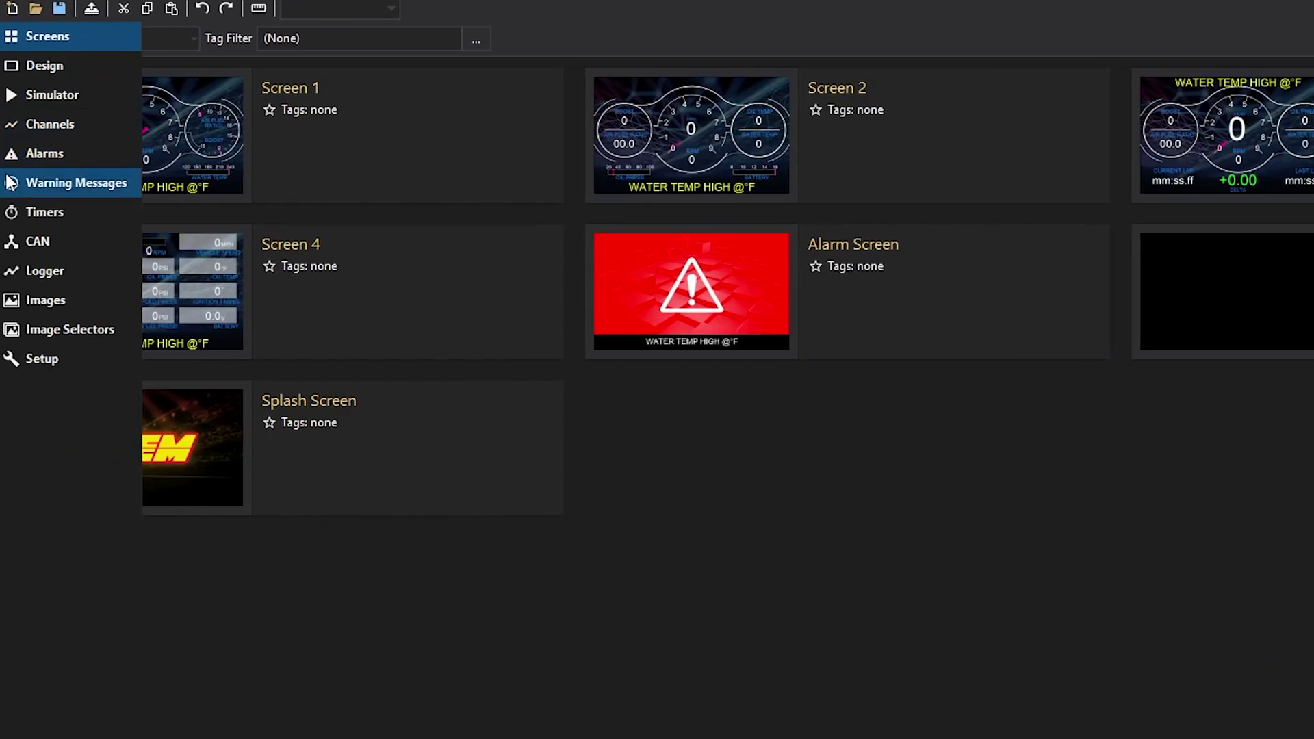
left_click(17, 235)
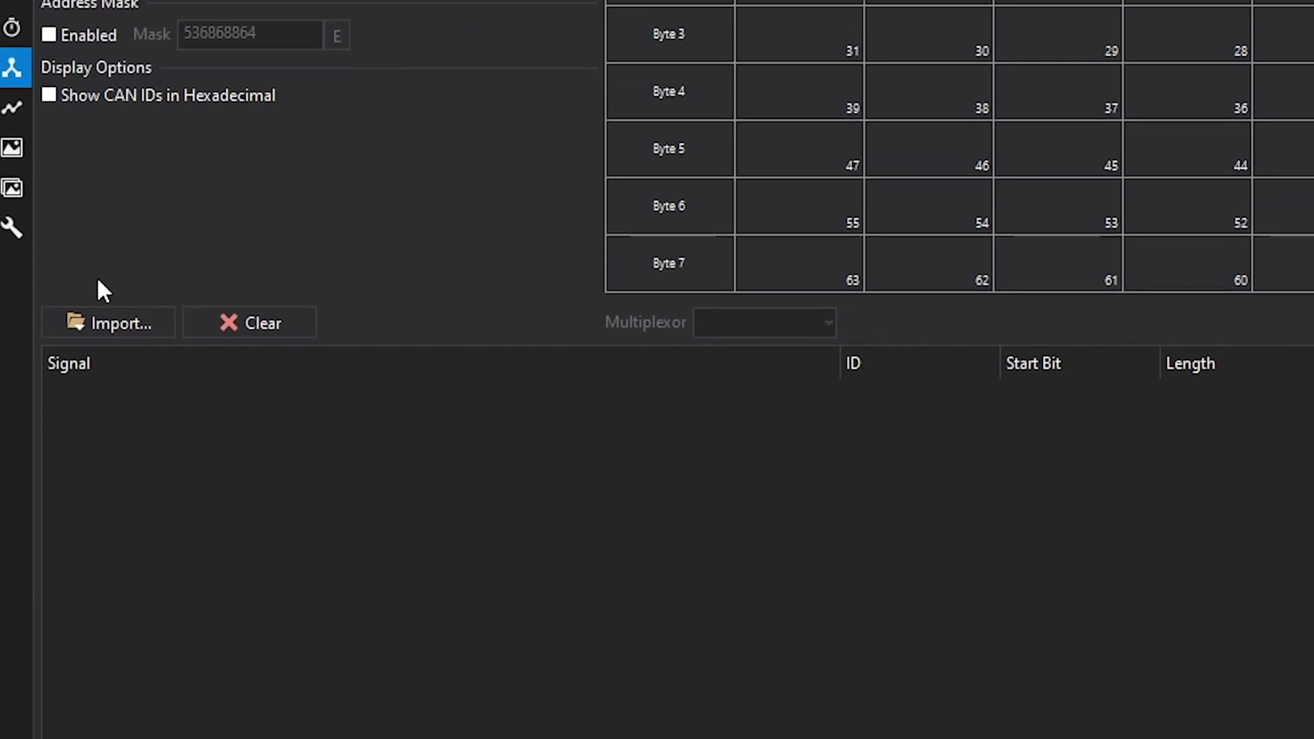
- Choose the AEM 30-71XX Infinity US 20170712.dbc file for CAN import
left_click(99, 319)
left_click(102, 356)
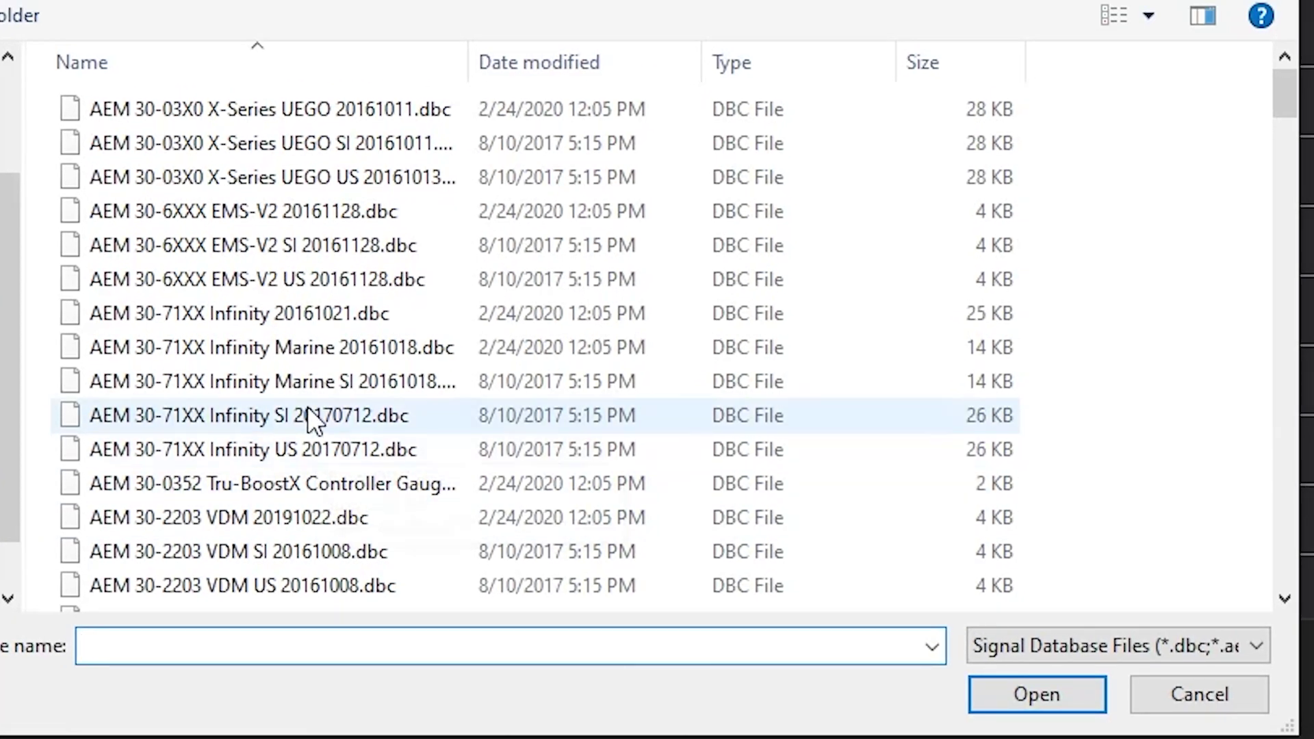
left_click(289, 443)
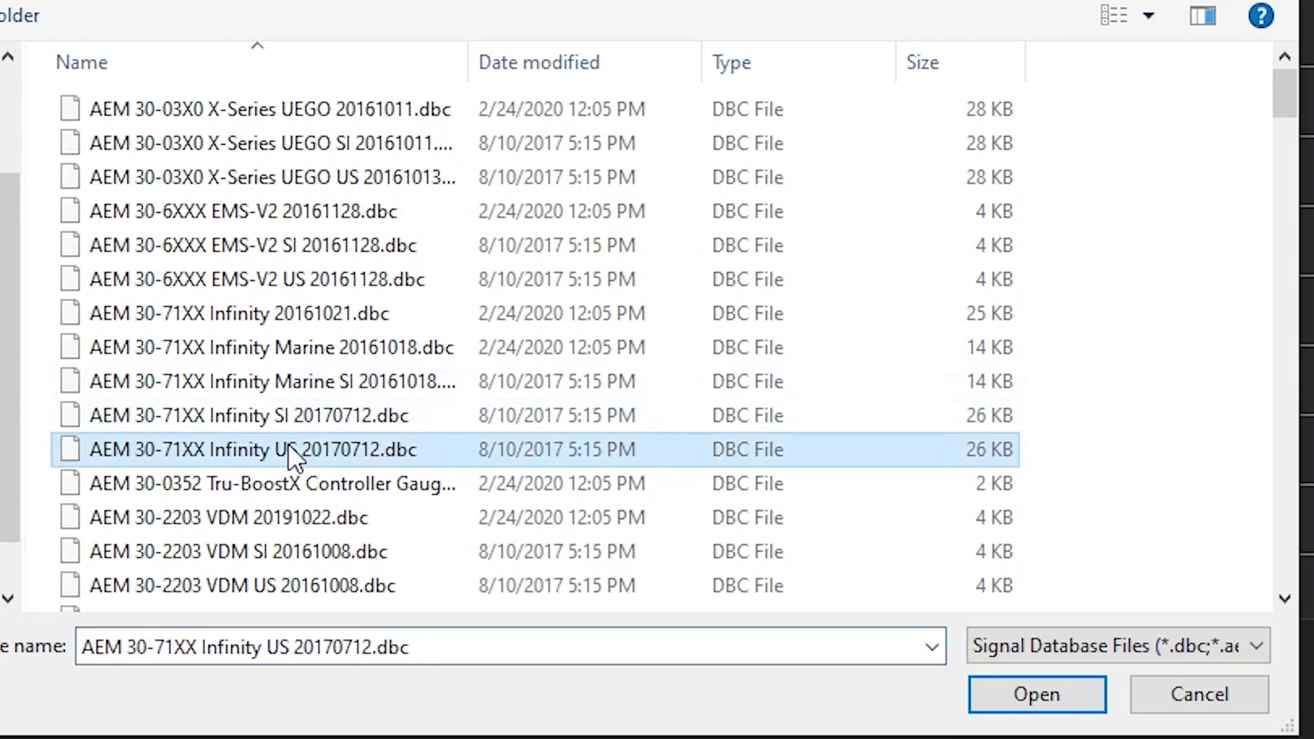
left_click(1082, 705)
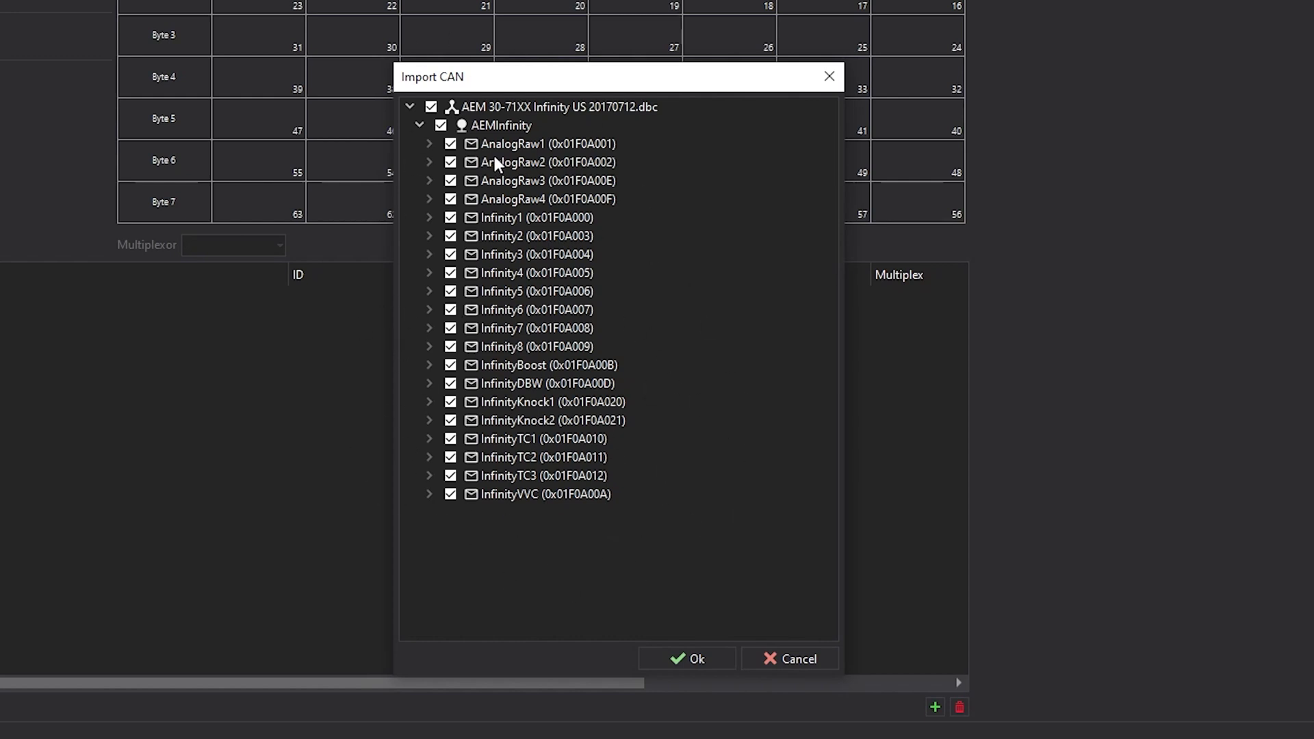
- Review the AnalogRaw1–3 signals and import all checked Infinity CAN messages
left_click(429, 144)
left_click(429, 236)
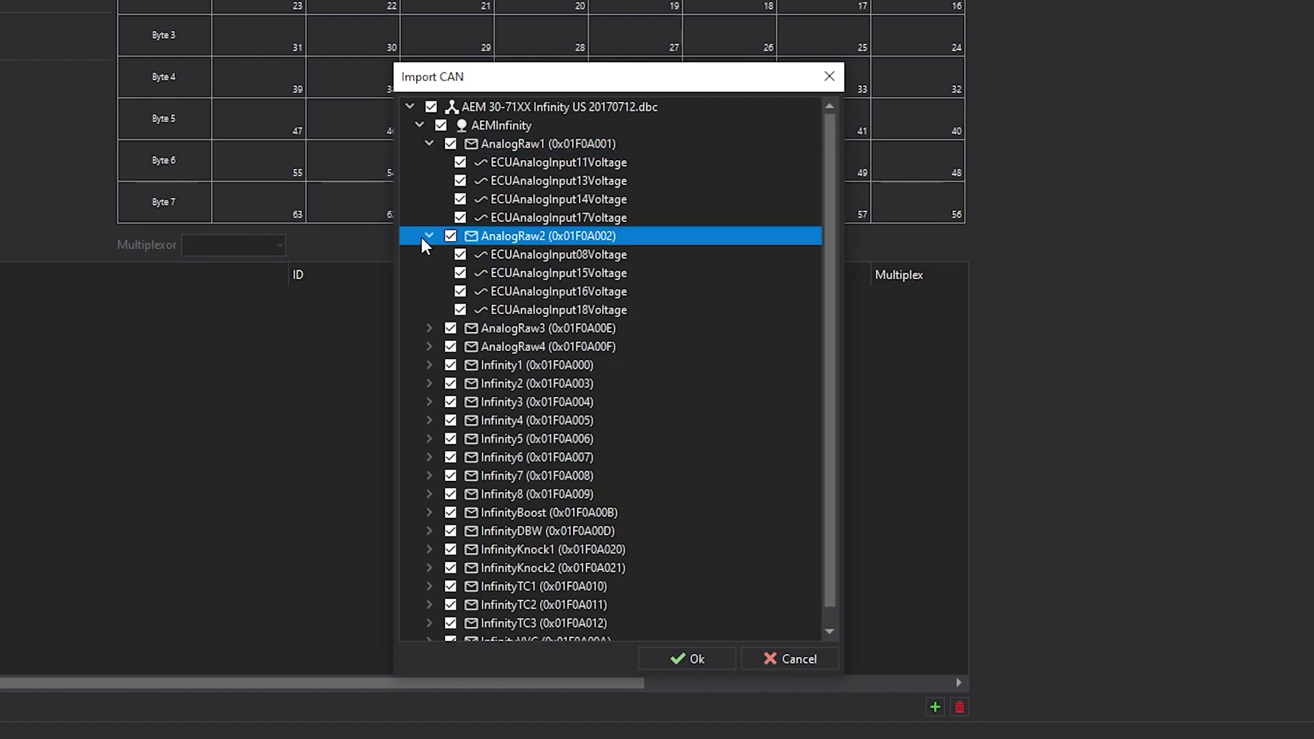
left_click(429, 329)
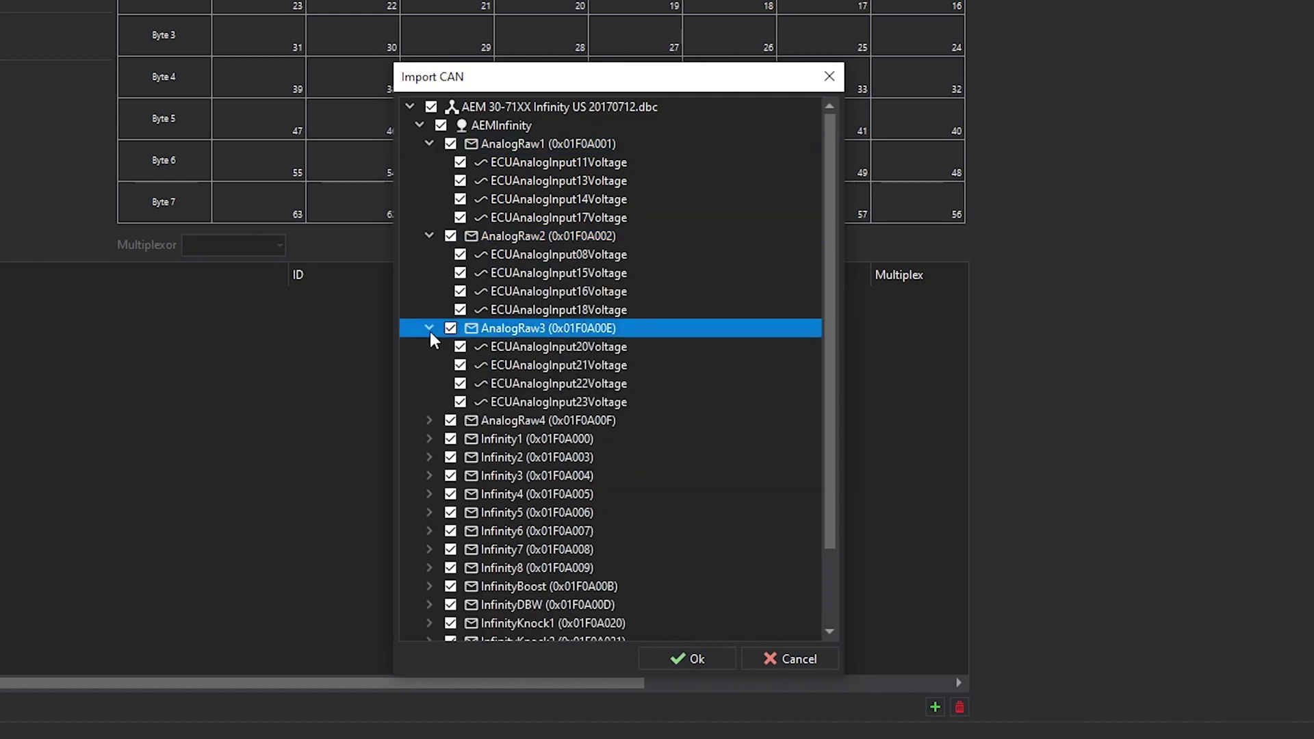
left_click(688, 659)
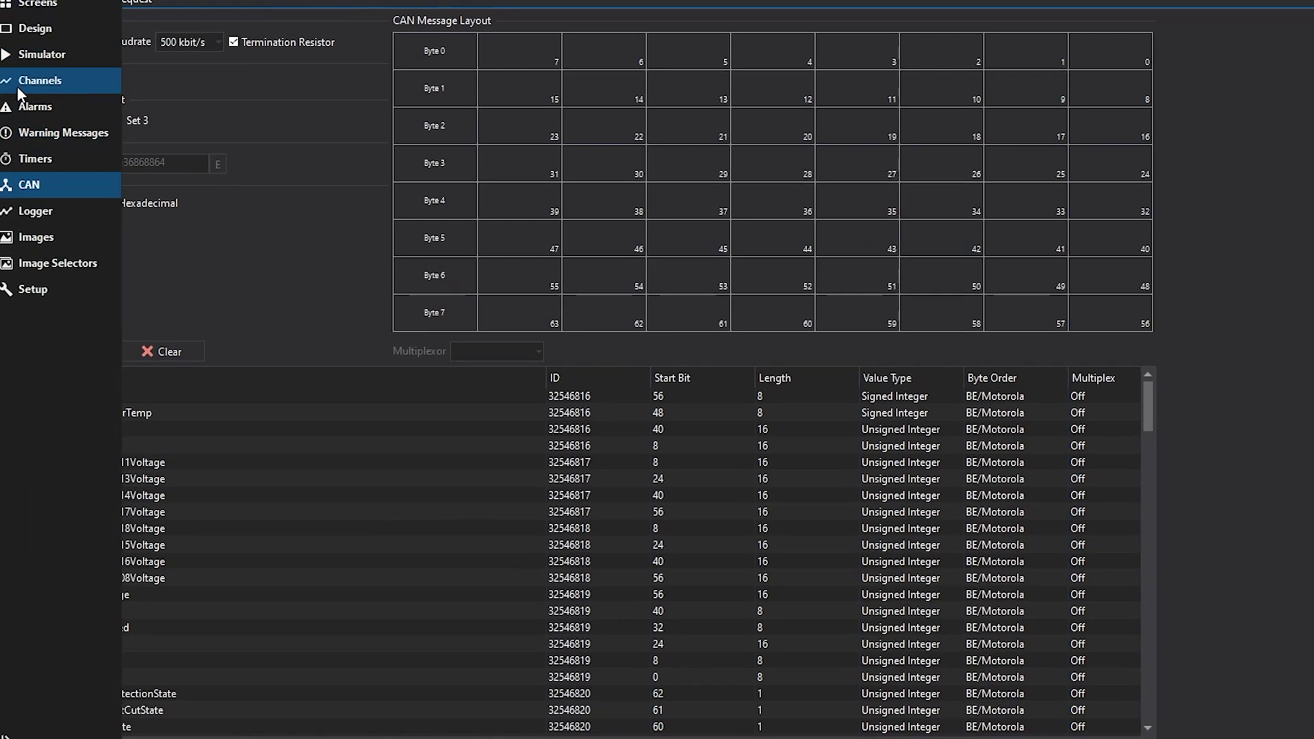
- Pass through Channels and Screens to open Screen 1's three-gauge layout in the editor
left_click(19, 82)
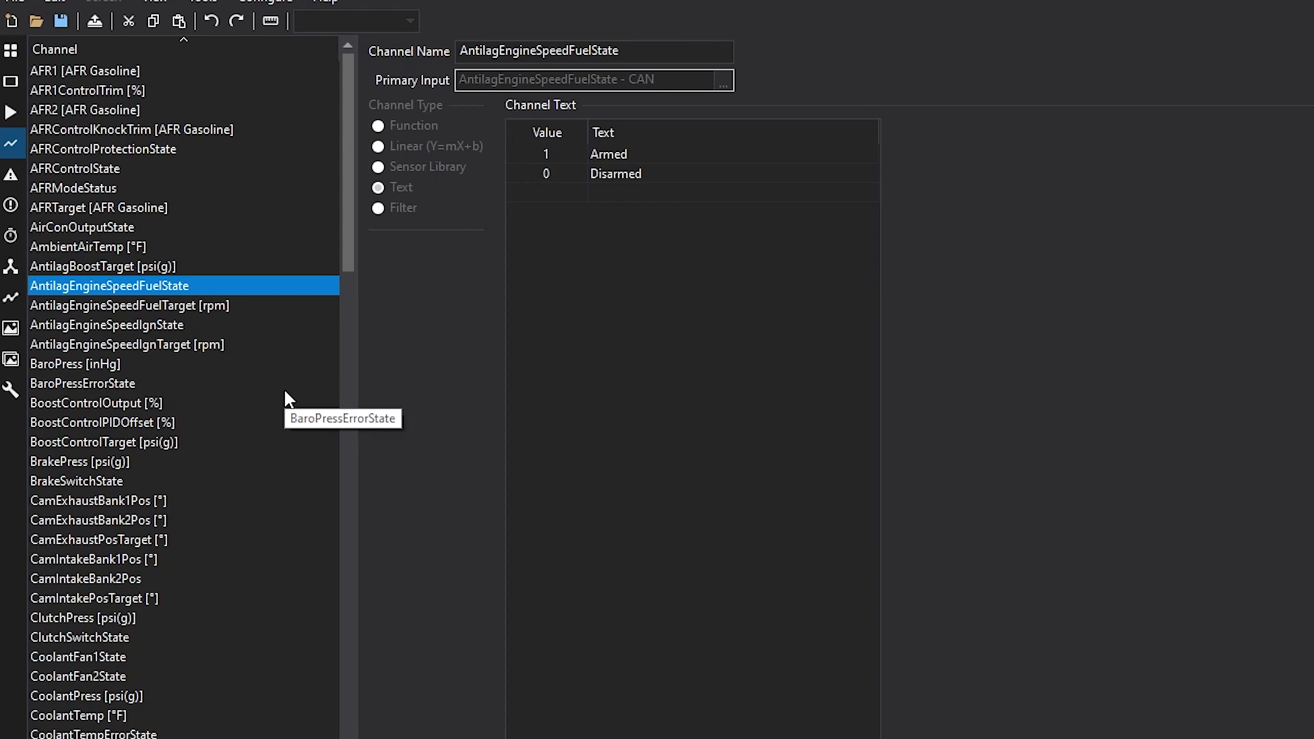
left_click(10, 50)
double_click(287, 187)
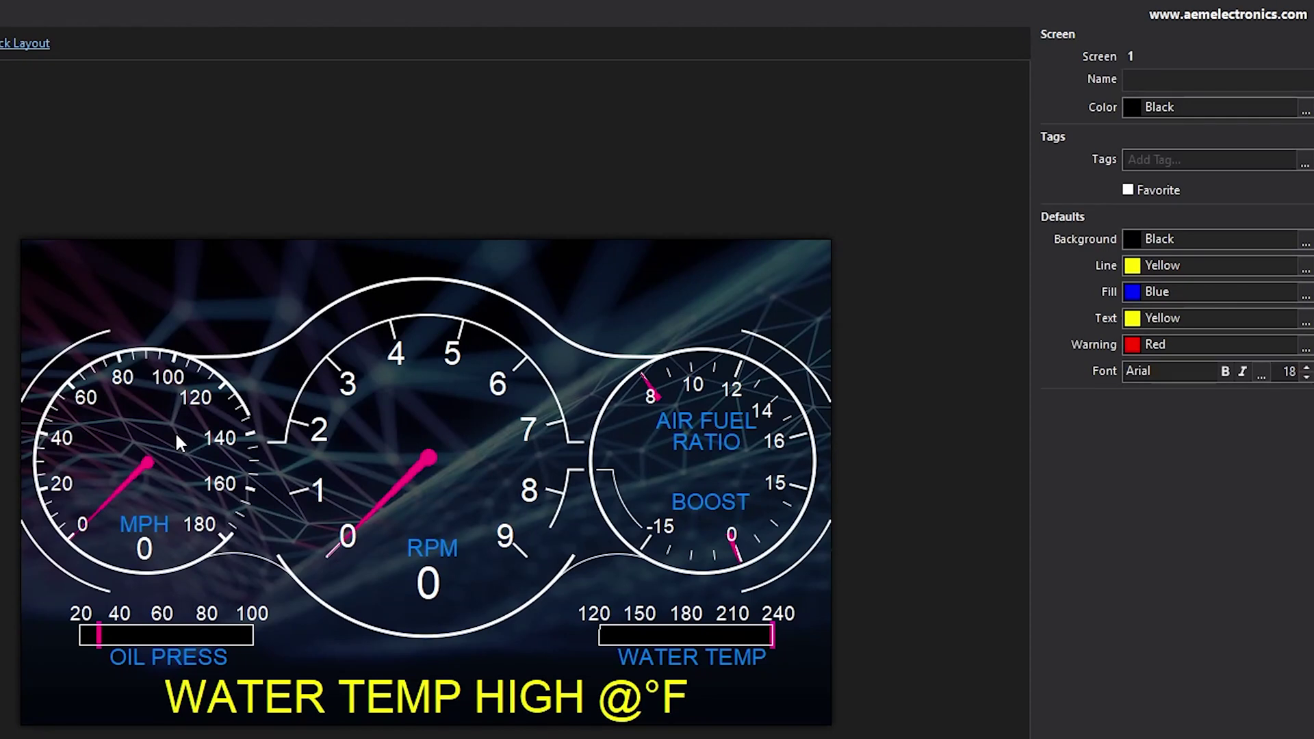
left_click(176, 438)
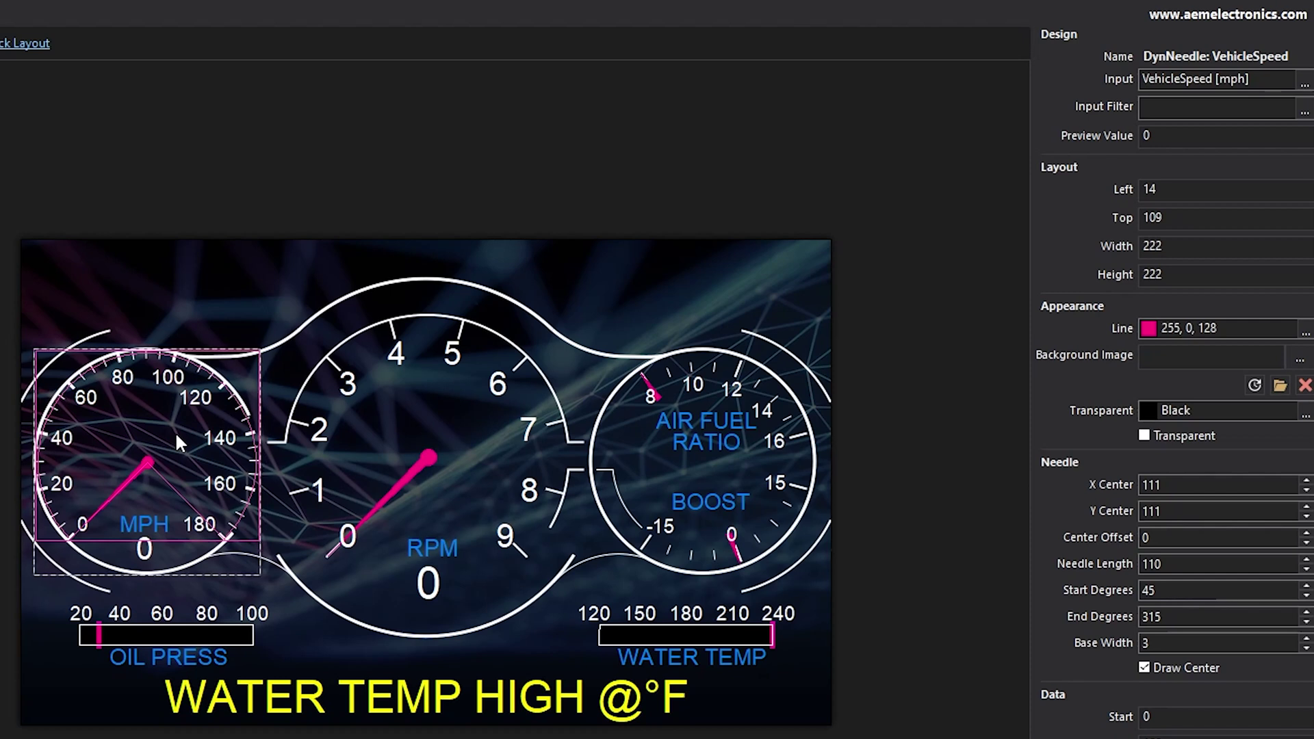
key("Tab")
left_click(80, 421)
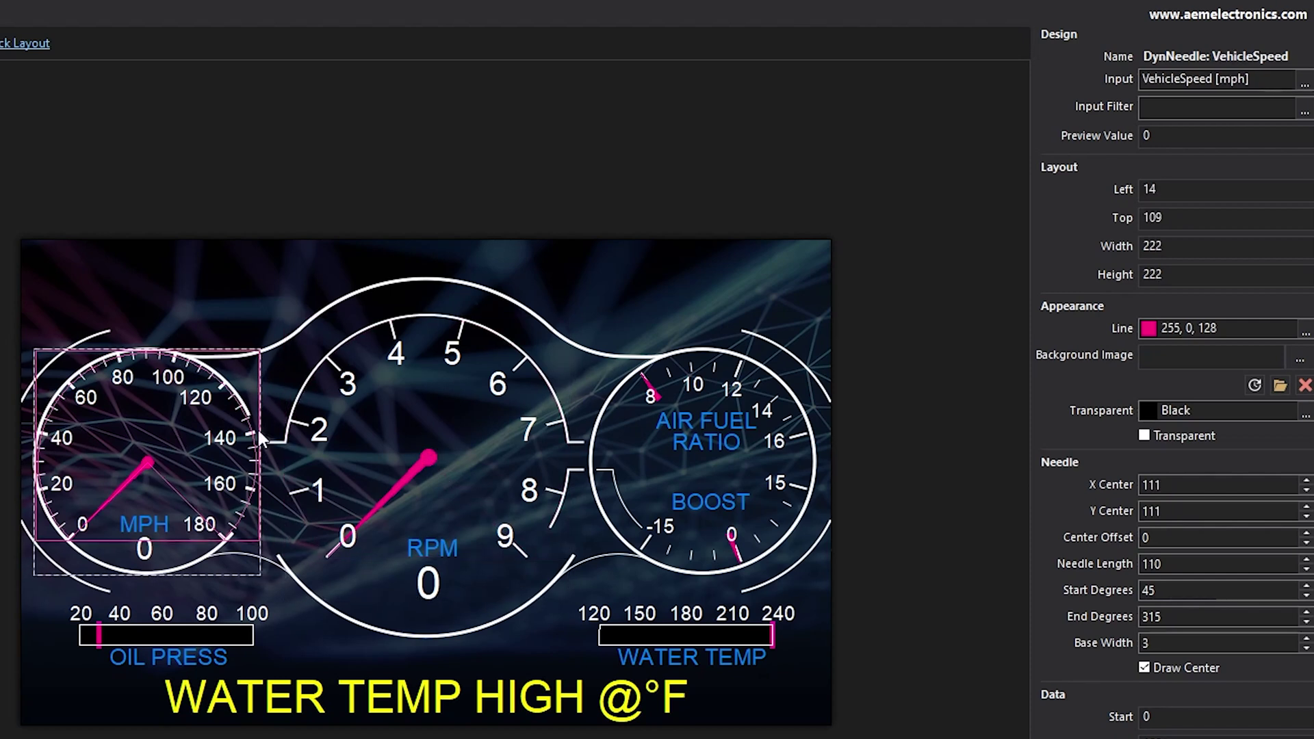
left_click(432, 413)
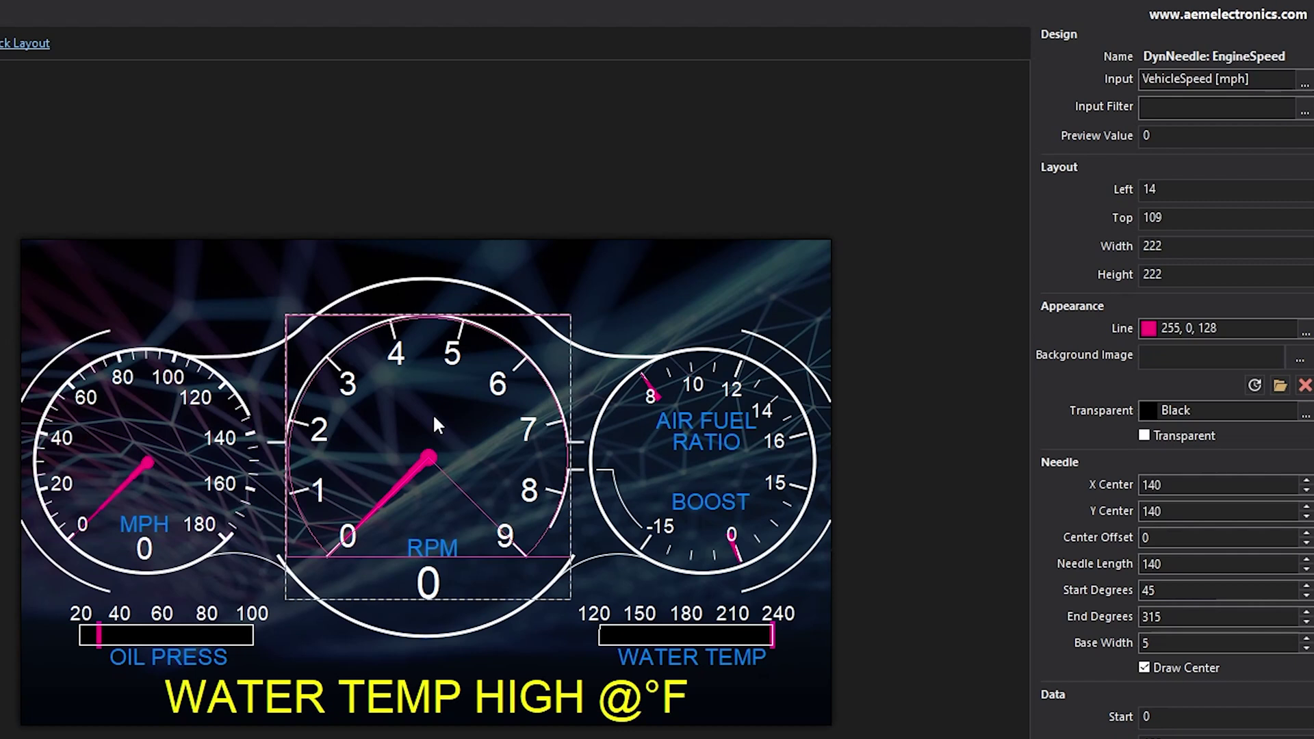
left_click(719, 414)
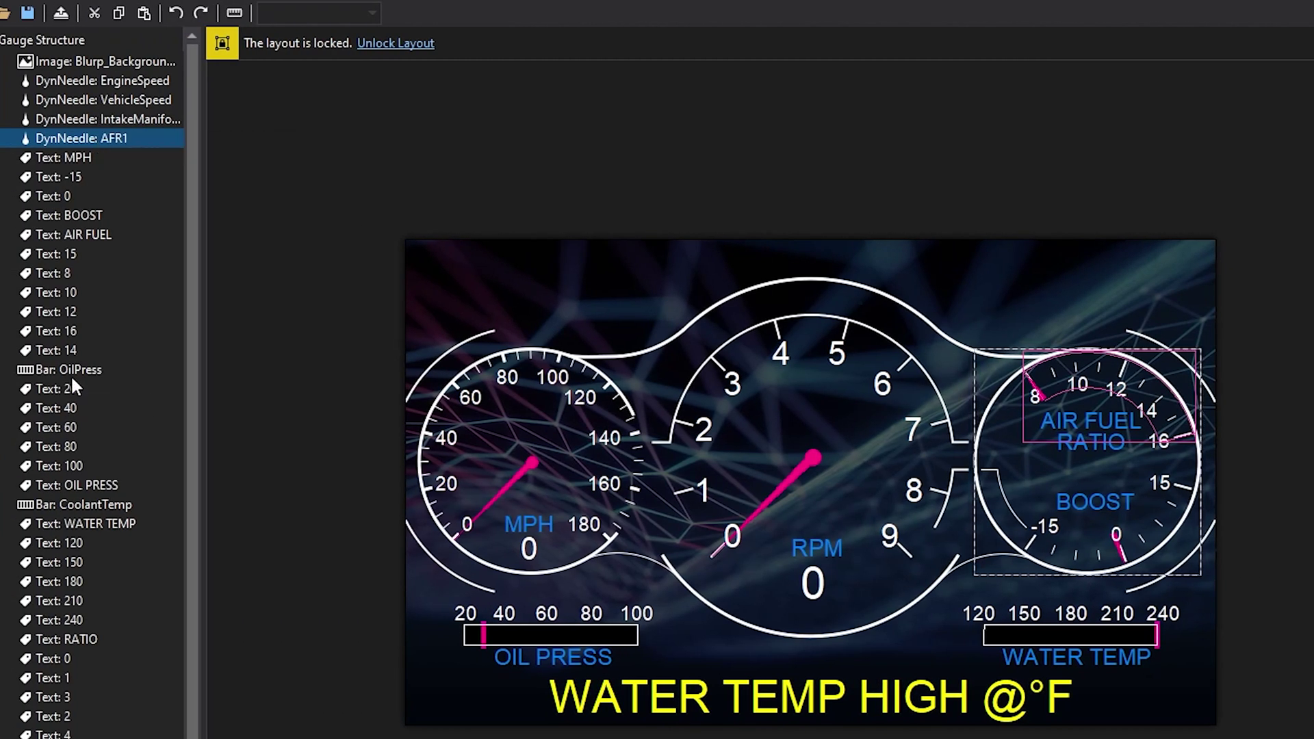
scroll(72, 375, "down", 1)
scroll(71, 375, "down", 2)
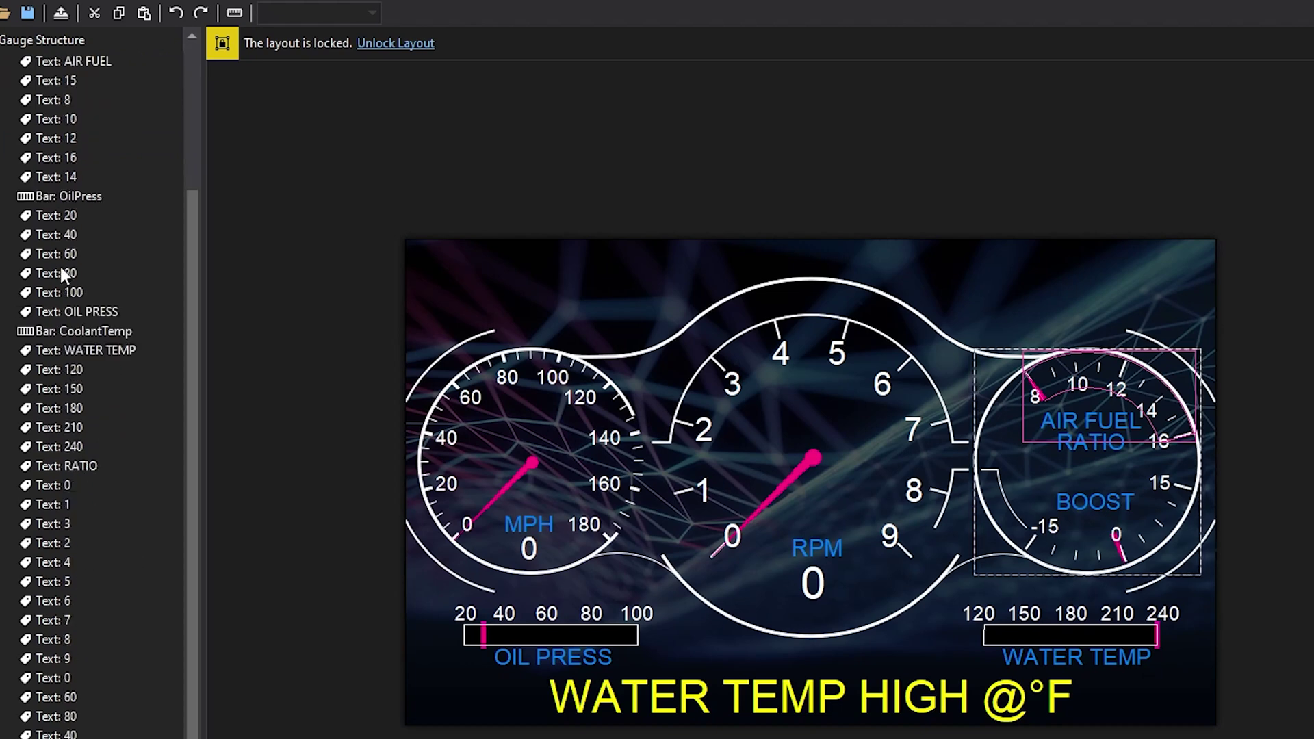
scroll(60, 265, "up", 3)
left_click(92, 119)
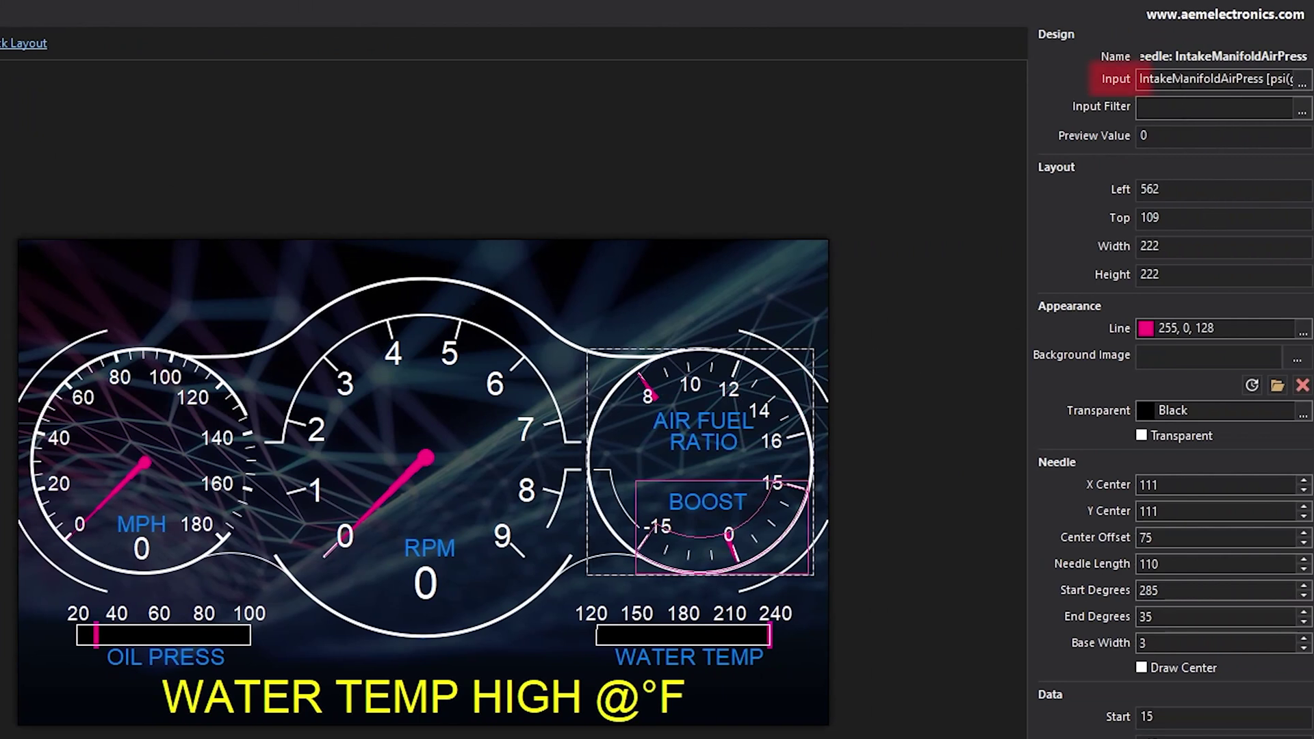
left_click(671, 635)
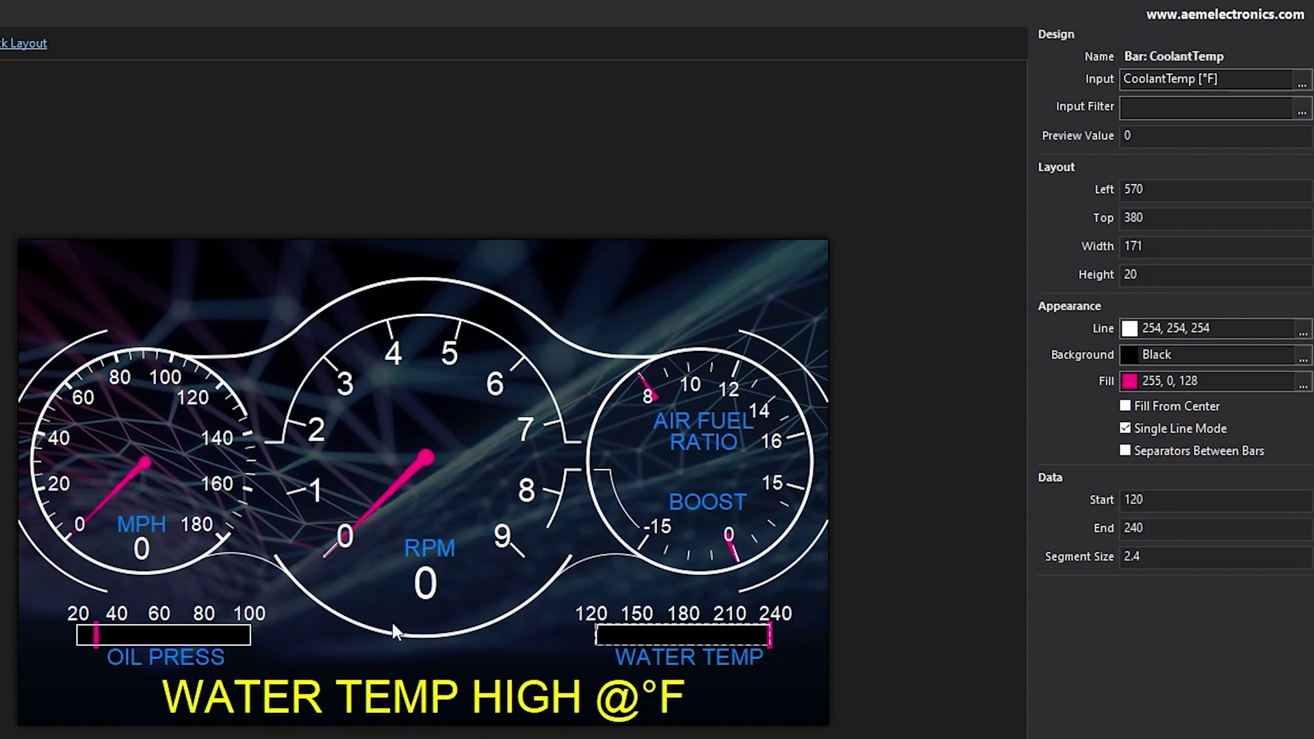
left_click(155, 637)
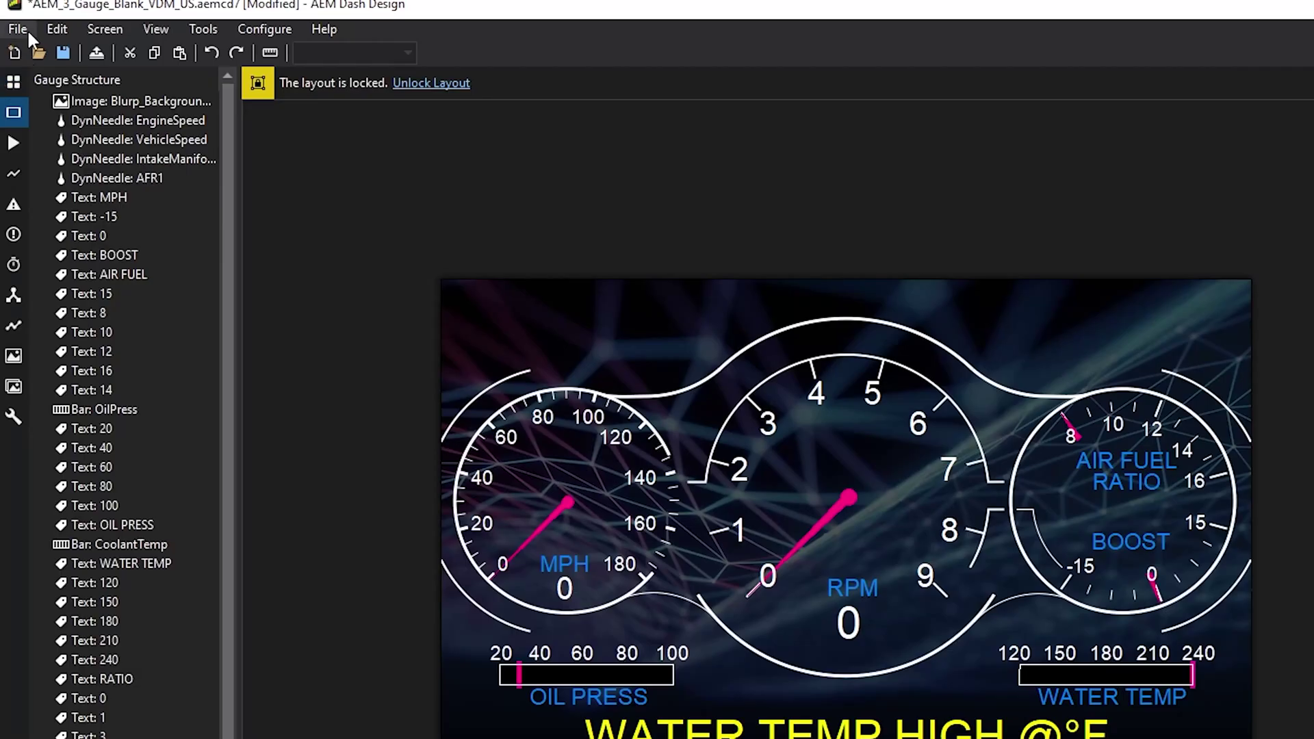
left_click(20, 30)
- Overwrite Screen 1 with the AEMdemo2j screen, then check the RPM and oil pressure inputs
left_click(123, 29)
left_click(143, 88)
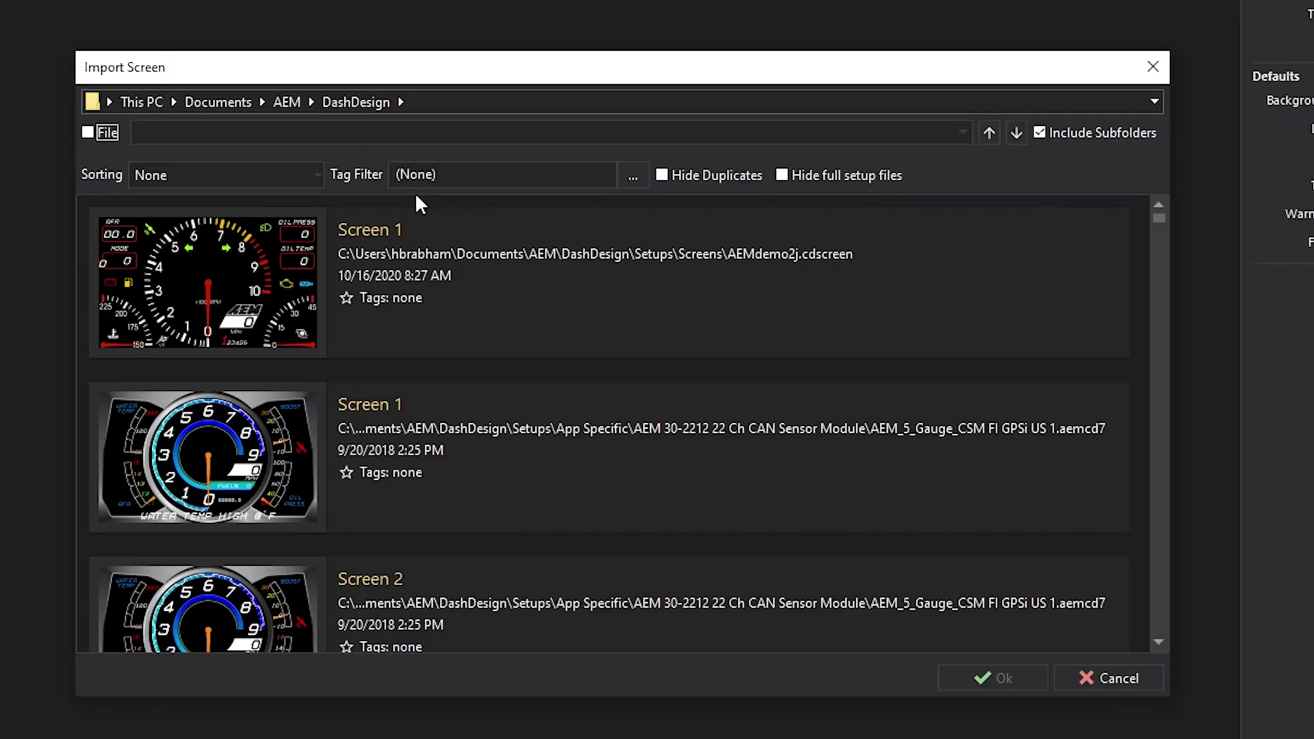
left_click(595, 327)
left_click(972, 675)
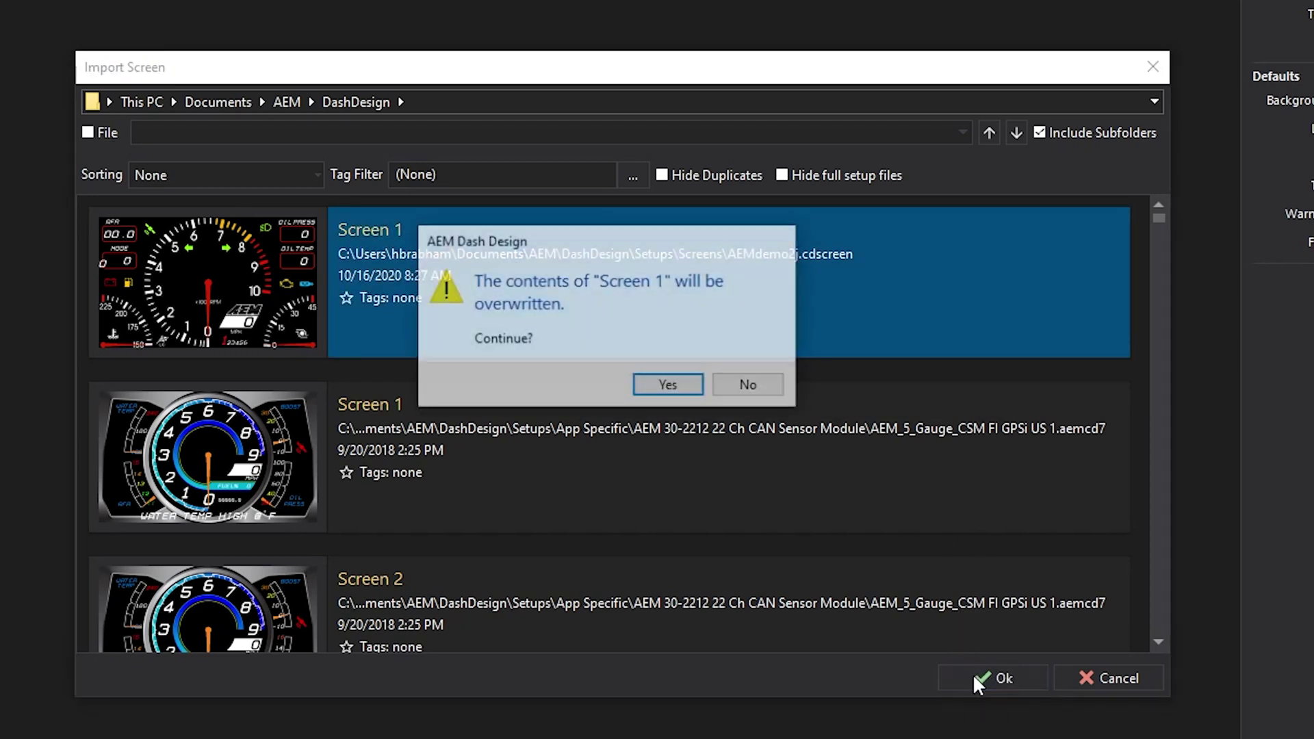
left_click(668, 383)
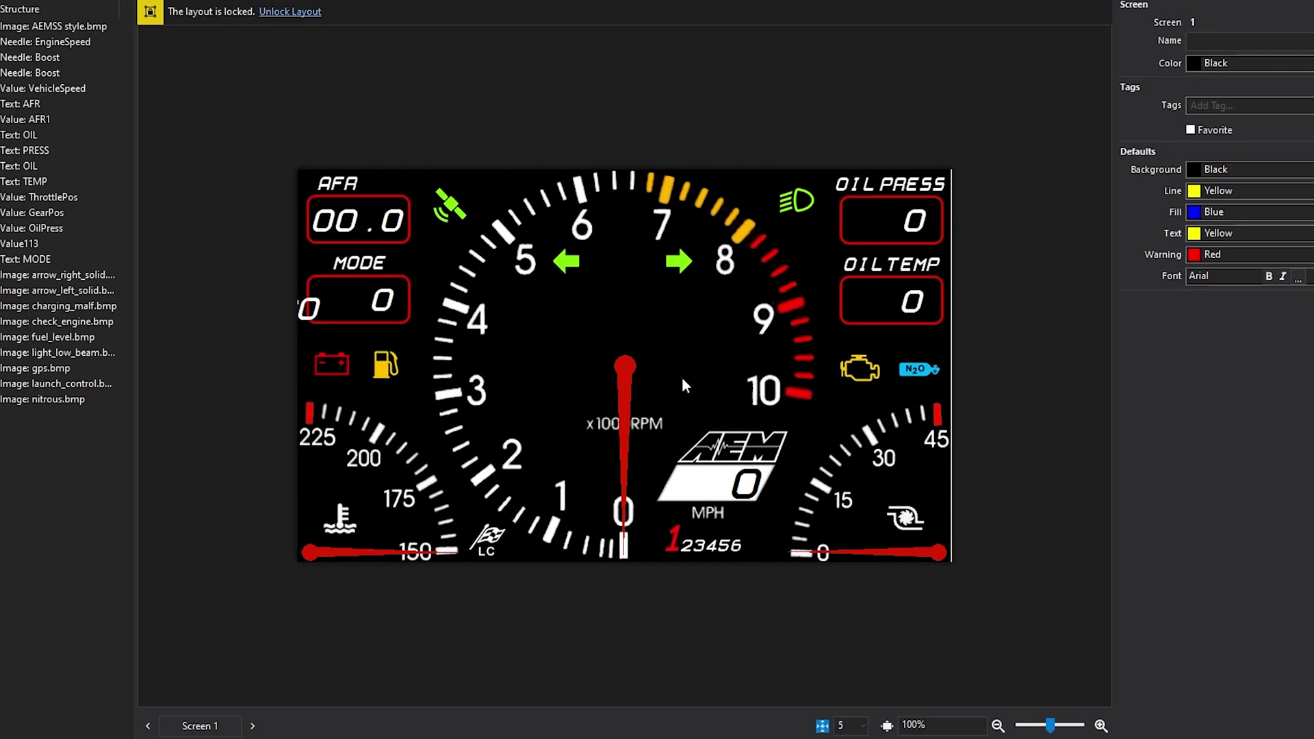
left_click(639, 352)
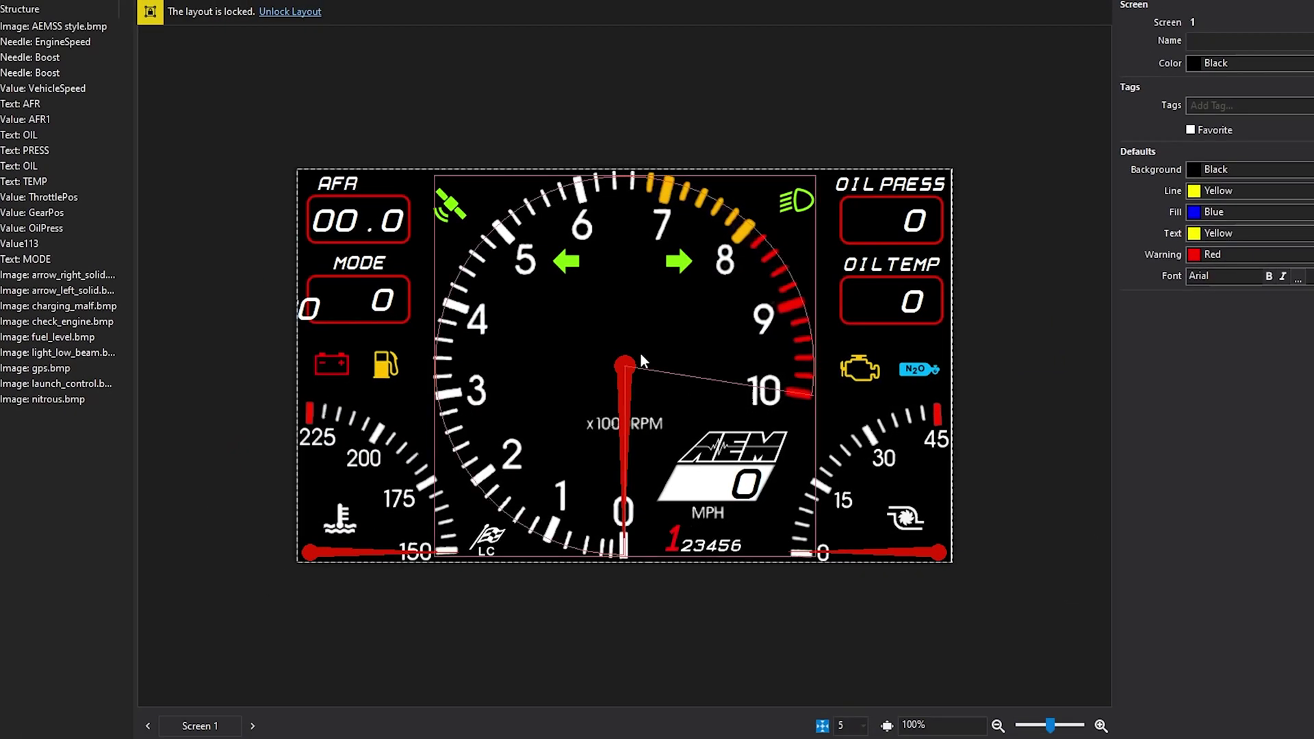
left_click(920, 228)
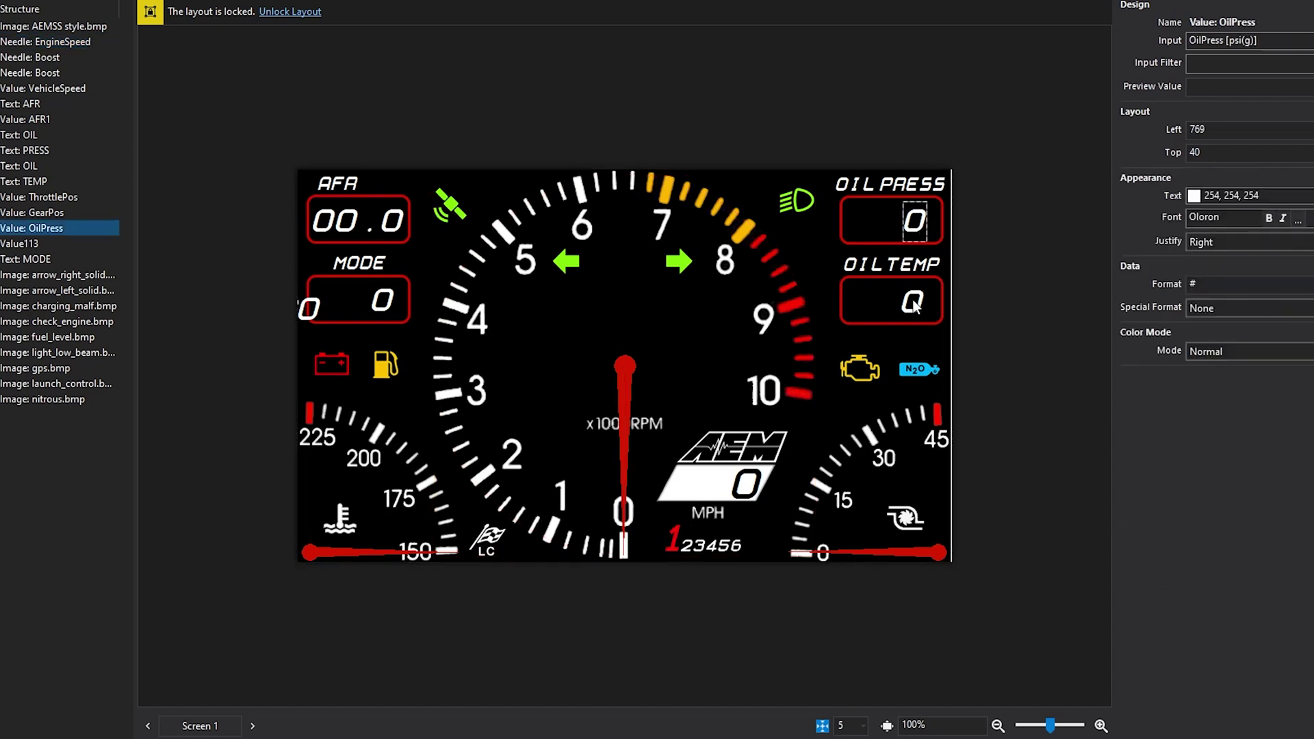